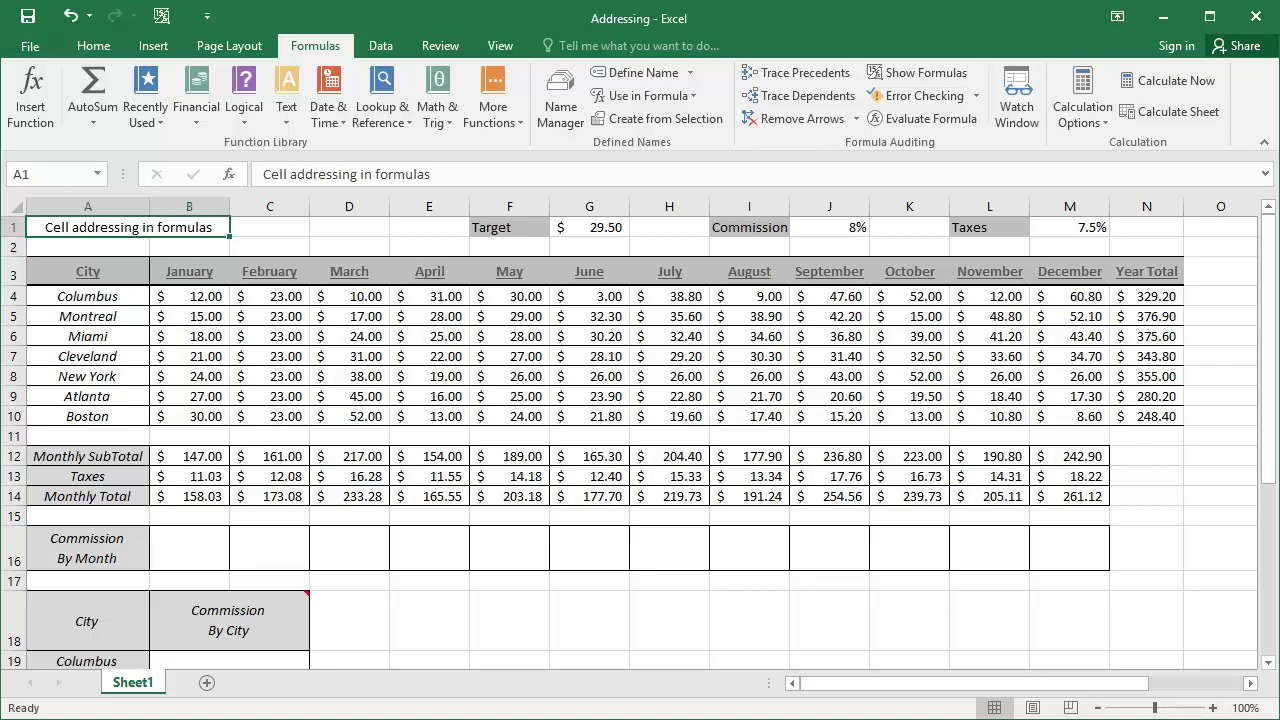
- Go to the named ranges April and Commission in turn to see which cells they cover, and return to cell A1
left_click(98, 174)
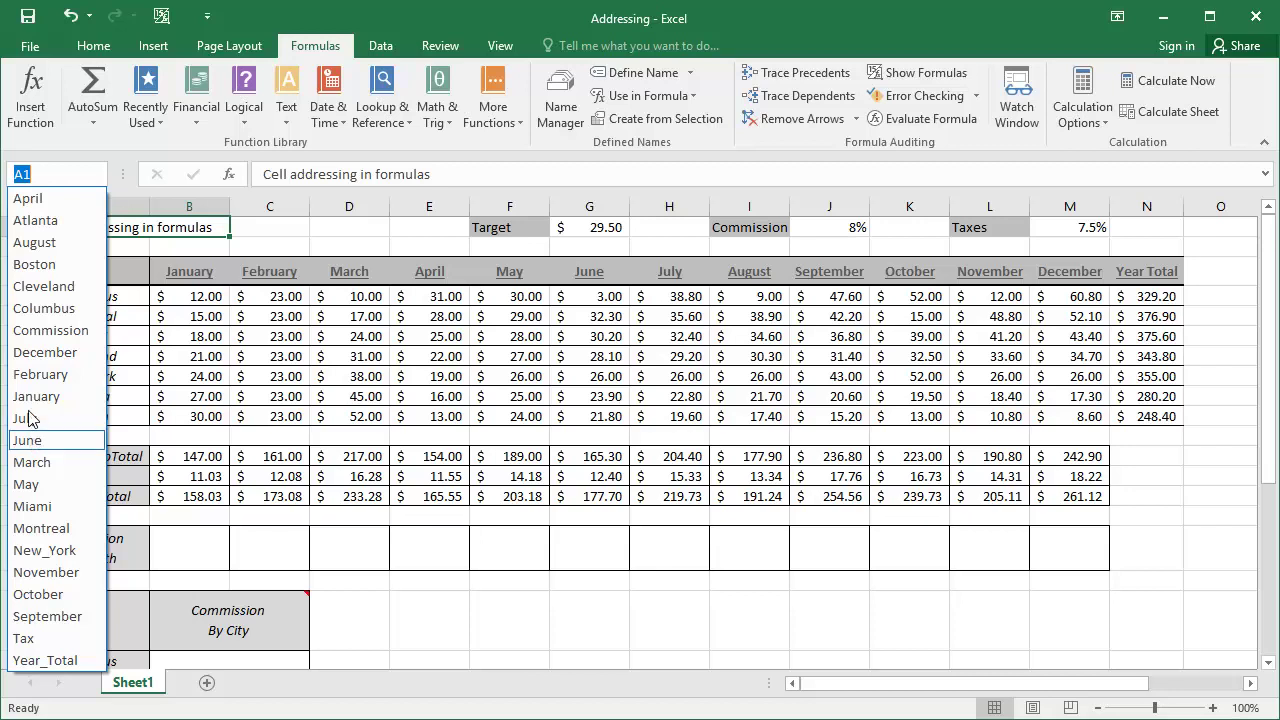
left_click(28, 200)
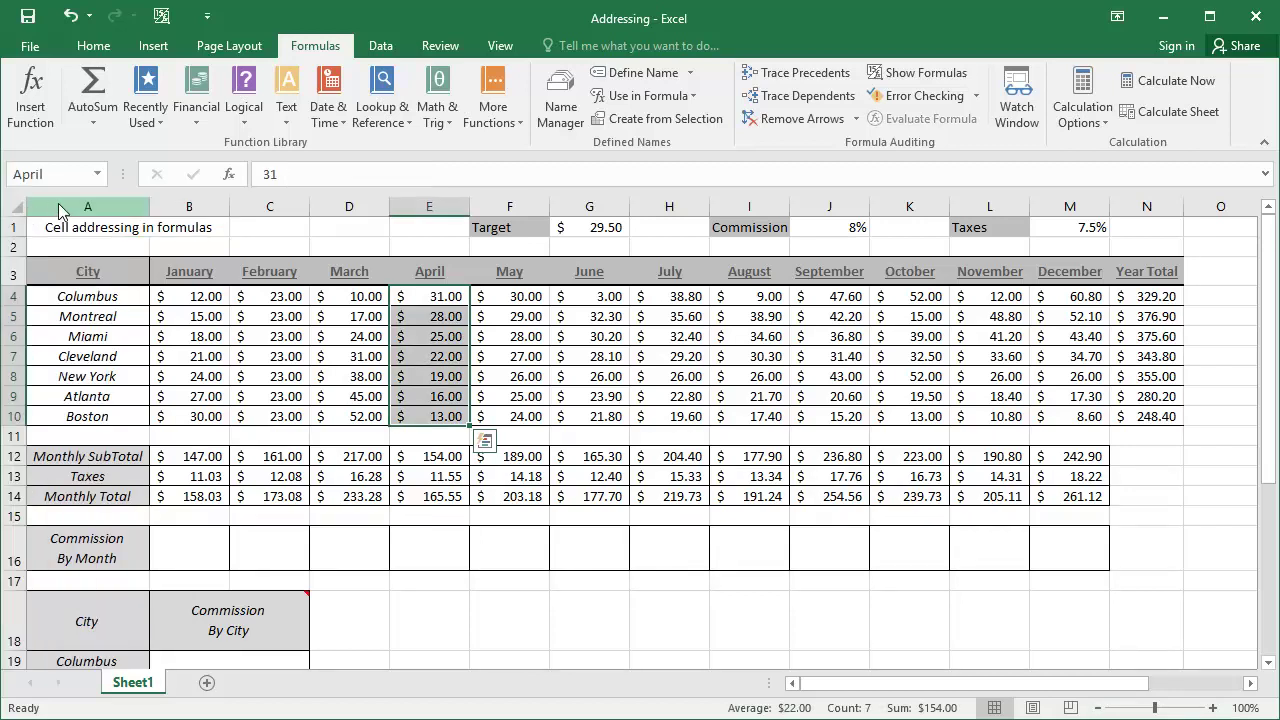
left_click(98, 174)
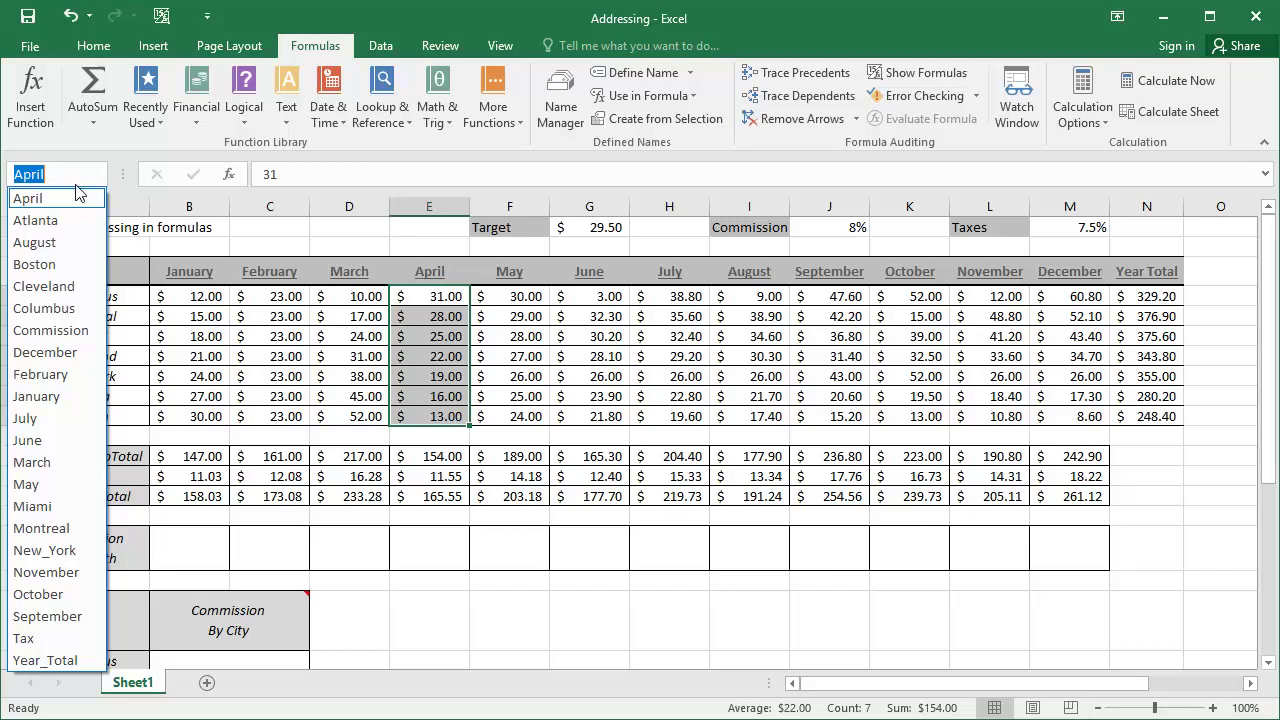
left_click(45, 331)
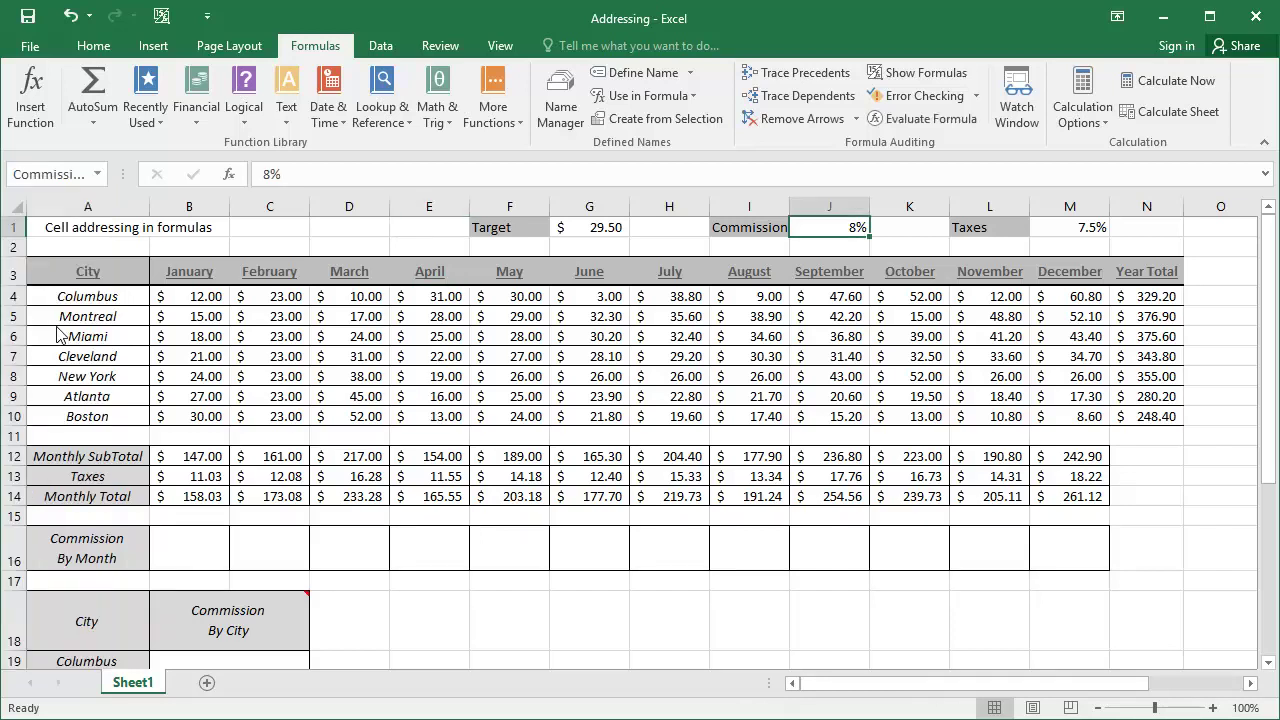
key("ctrl+Home")
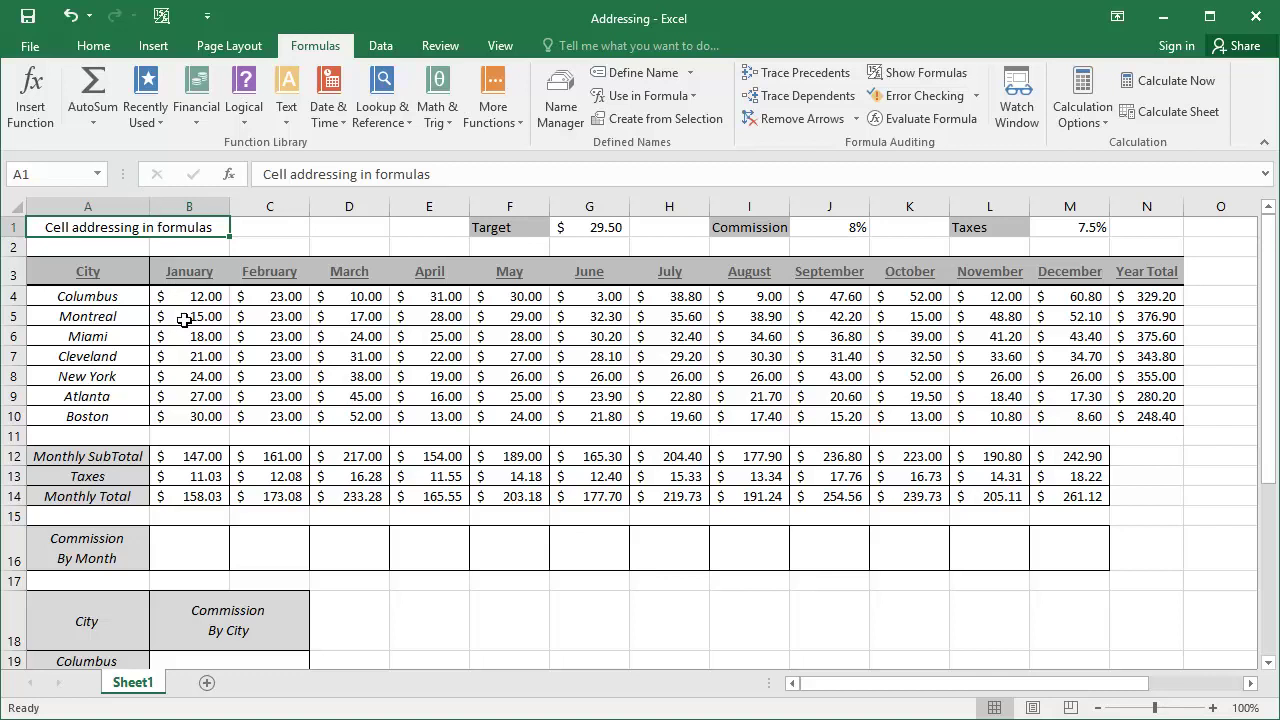
- Replace the absolute reference $M$1 in the January Taxes formula in B13 with the defined name tax, giving =B12*tax
left_click(193, 477)
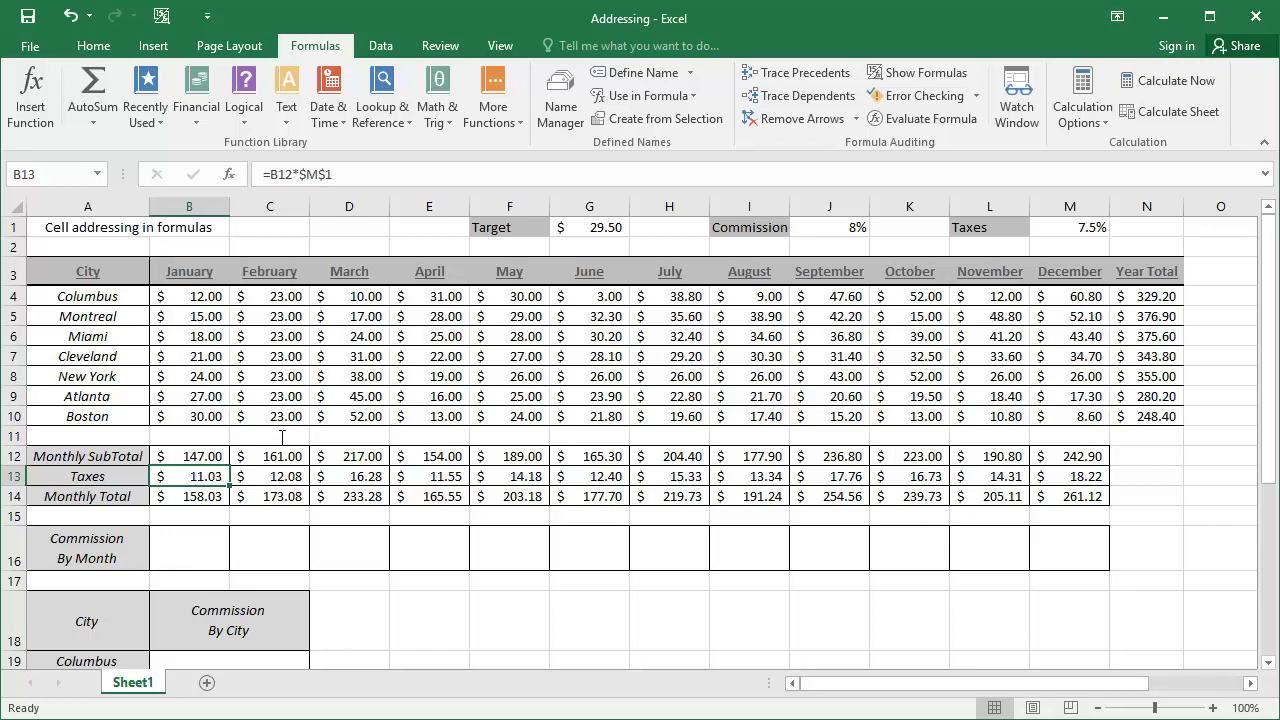
left_click(333, 174)
left_click_drag(333, 174, 300, 172)
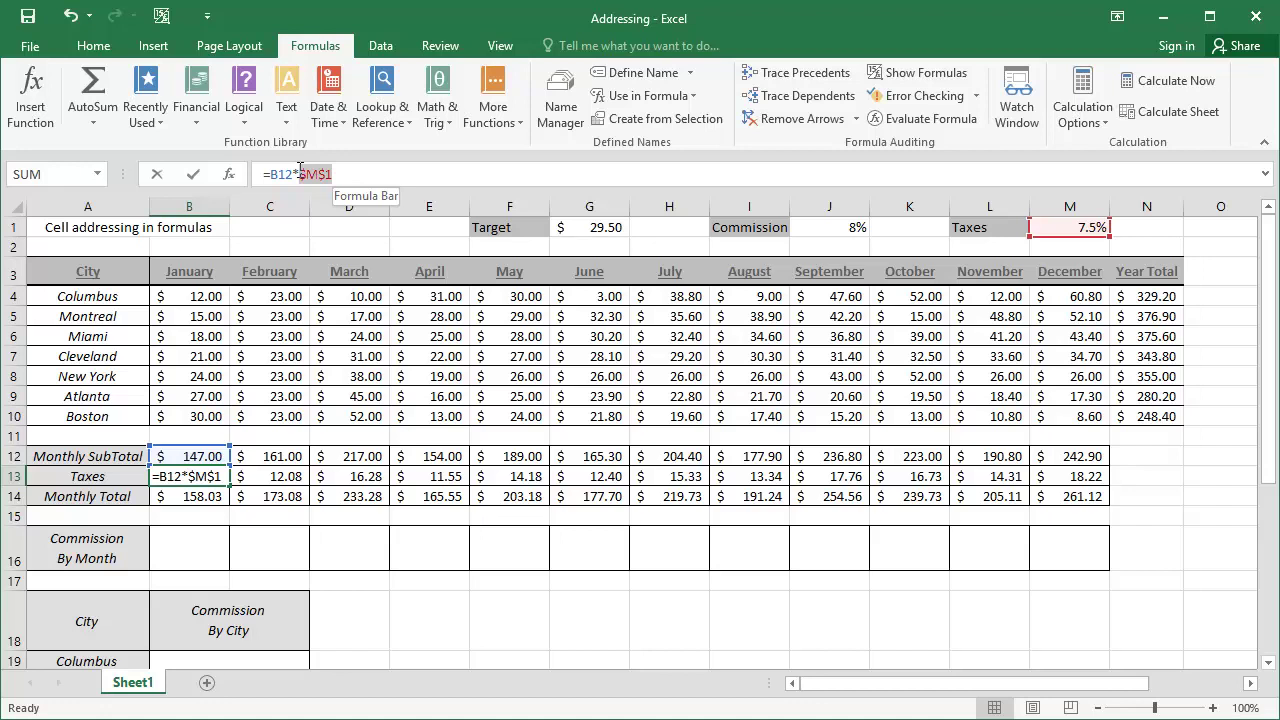
key("BackSpace")
type("t")
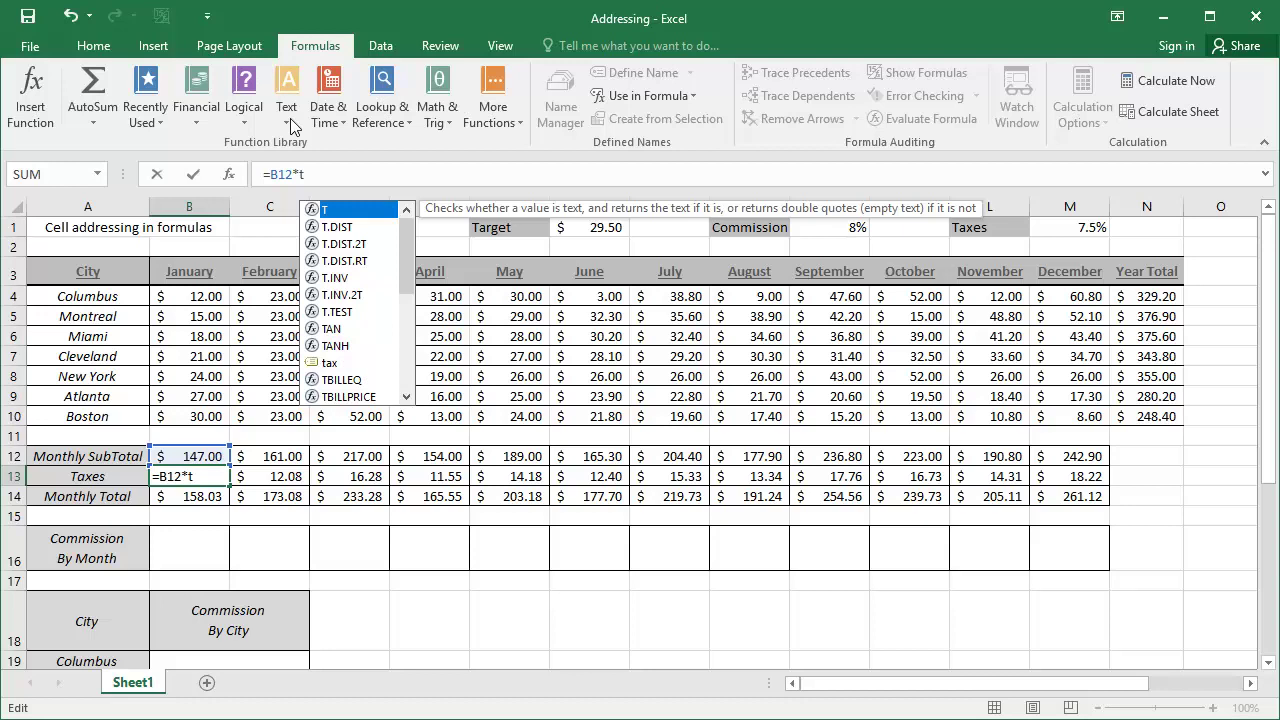
left_click(357, 364)
key("Tab")
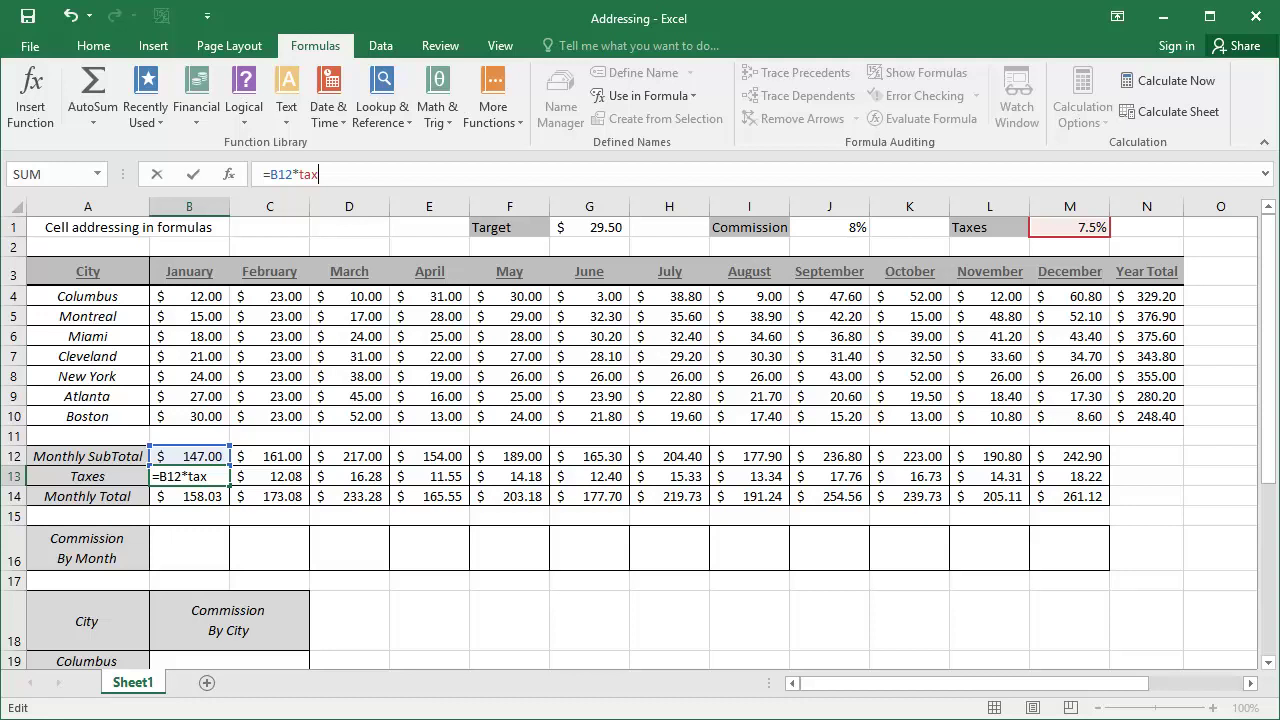
key("ctrl+Return")
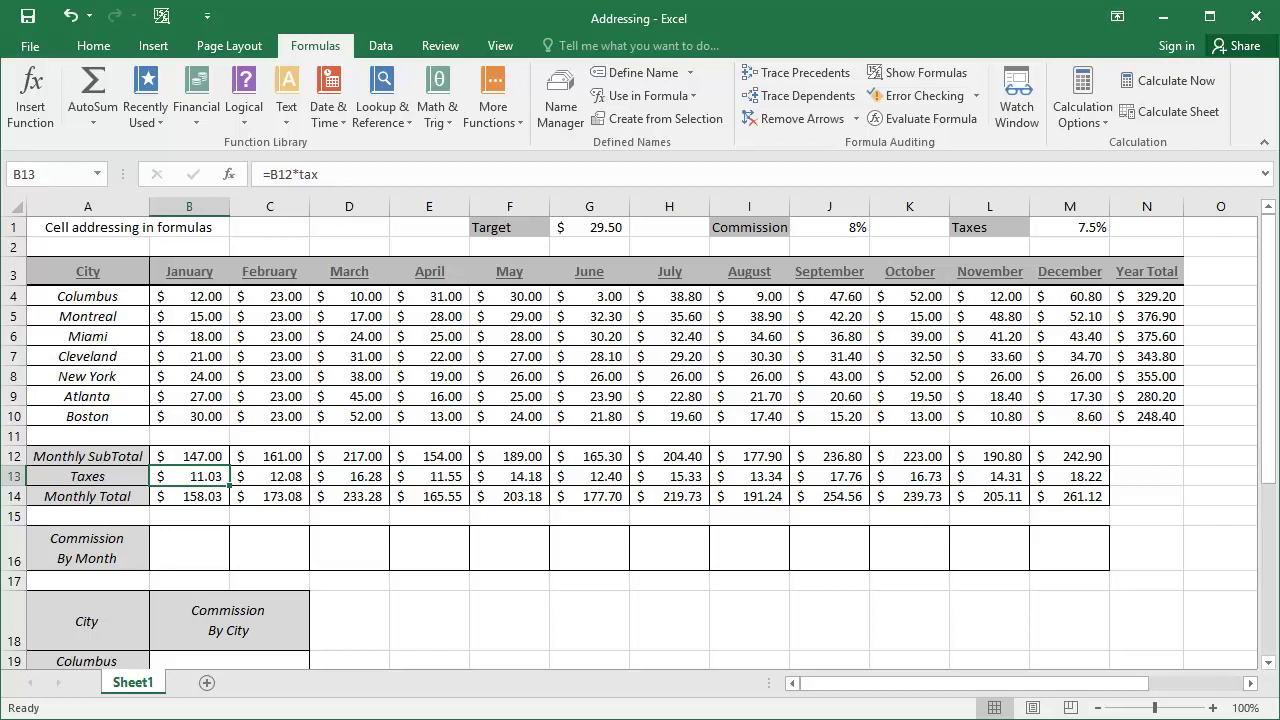
- Fill the January Taxes formula across the row through December and briefly display the sheet's formulas to check the copies
left_click_drag(230, 486, 1113, 481)
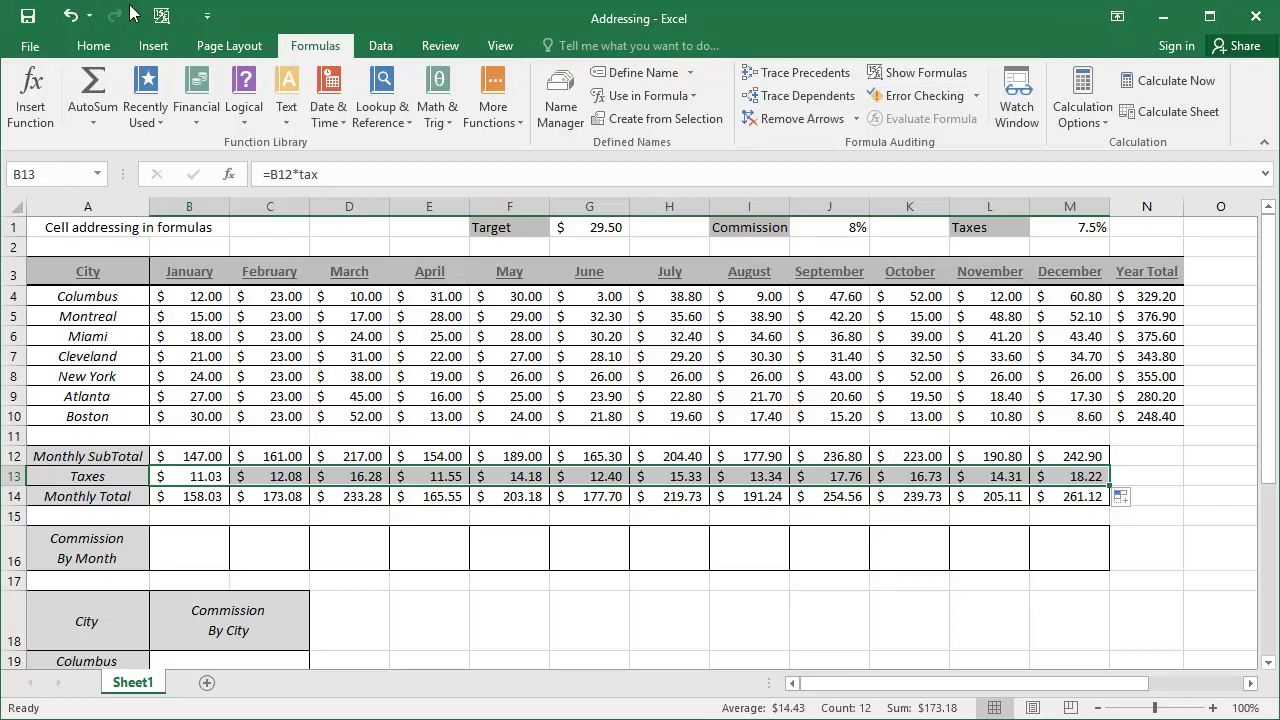
left_click(160, 17)
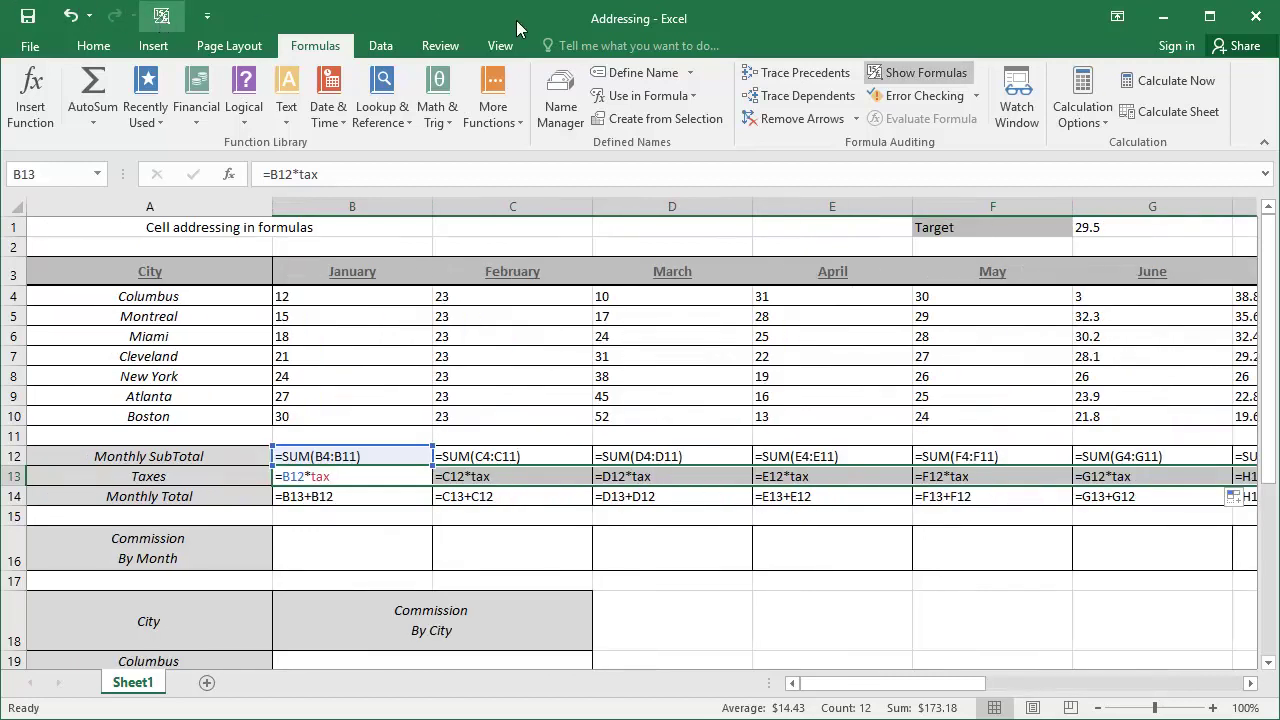
left_click(933, 77)
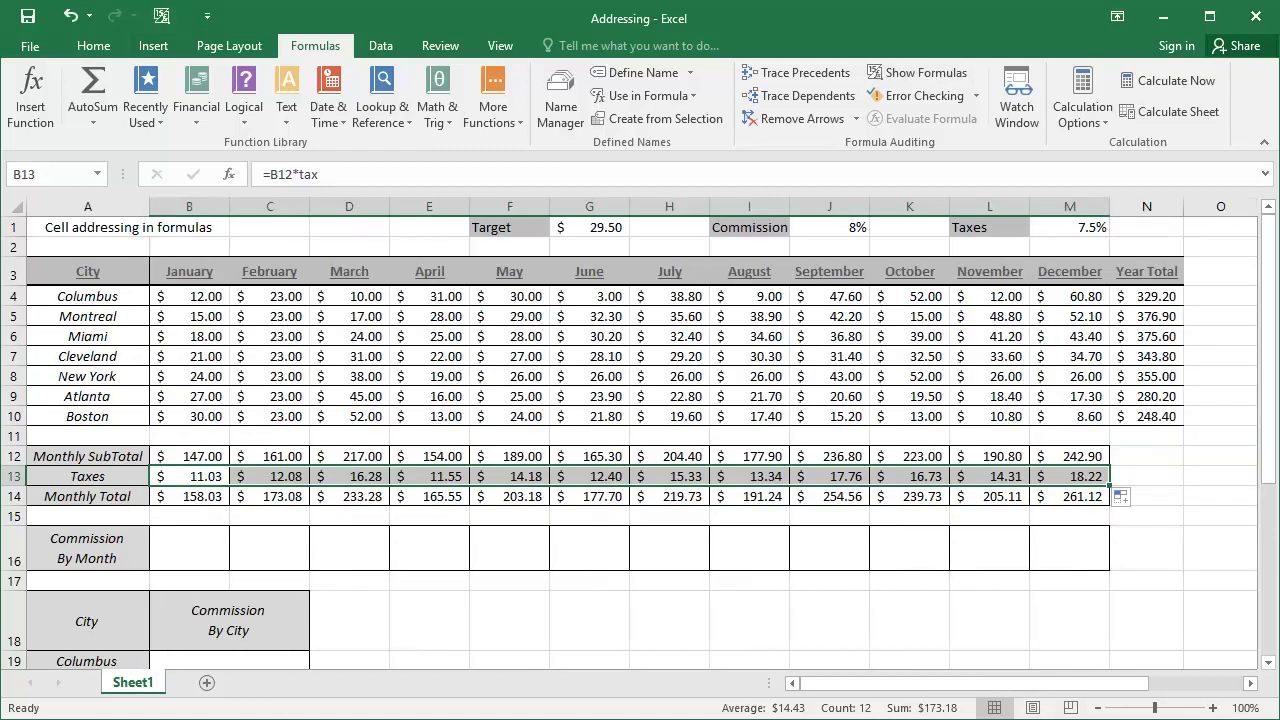
- Enter =SUM(January)*Commission in cell B16 as January's Commission By Month, using the defined names
left_click(194, 555)
type("=sum")
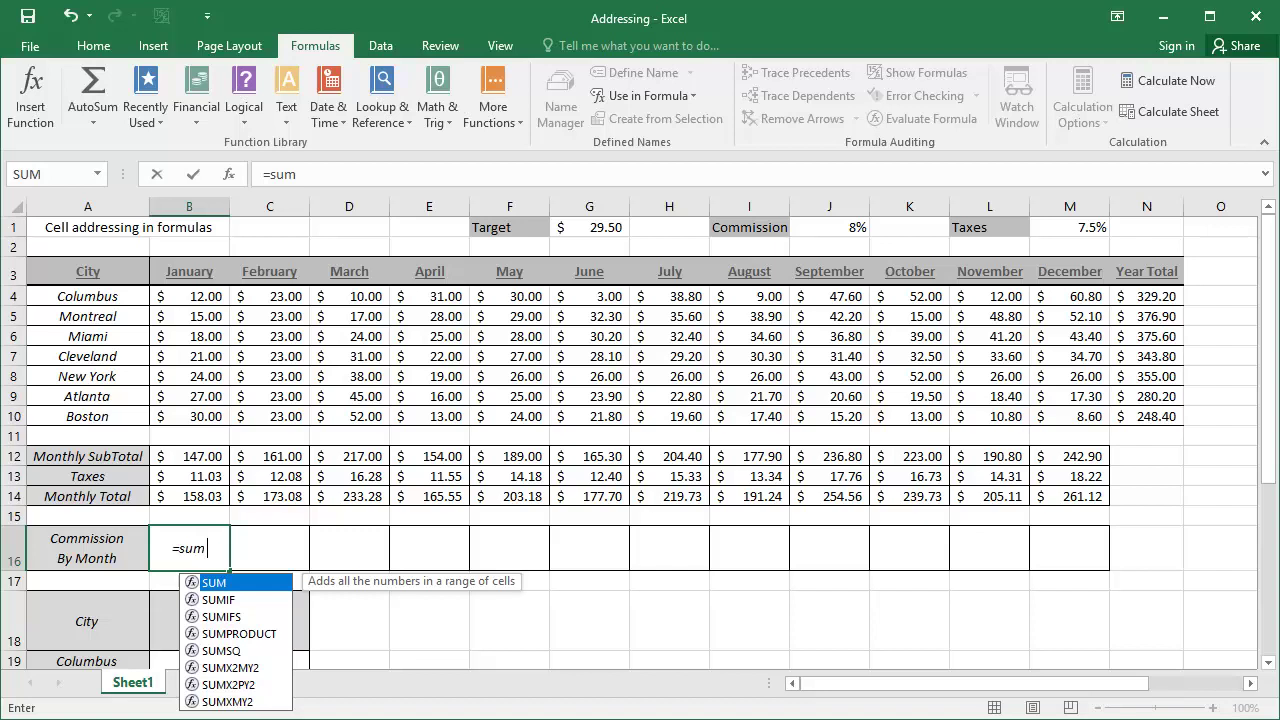
key("Tab")
type("j")
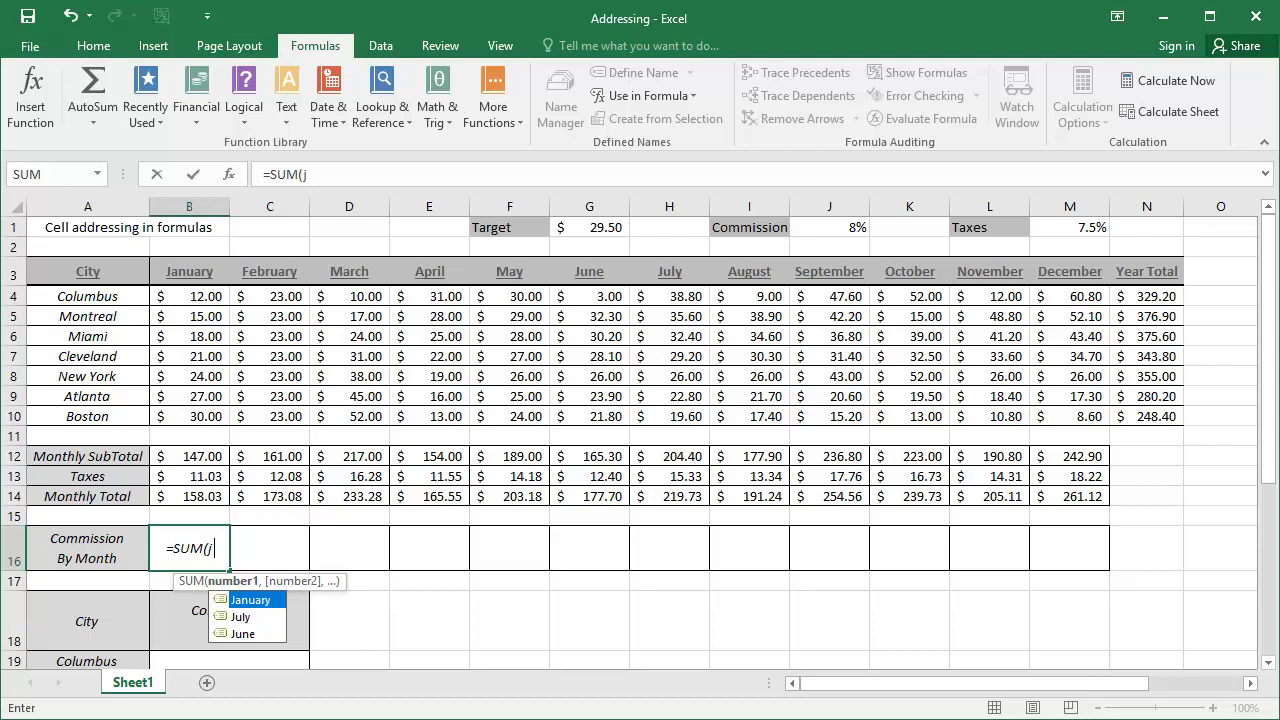
key("Tab")
type(")*com")
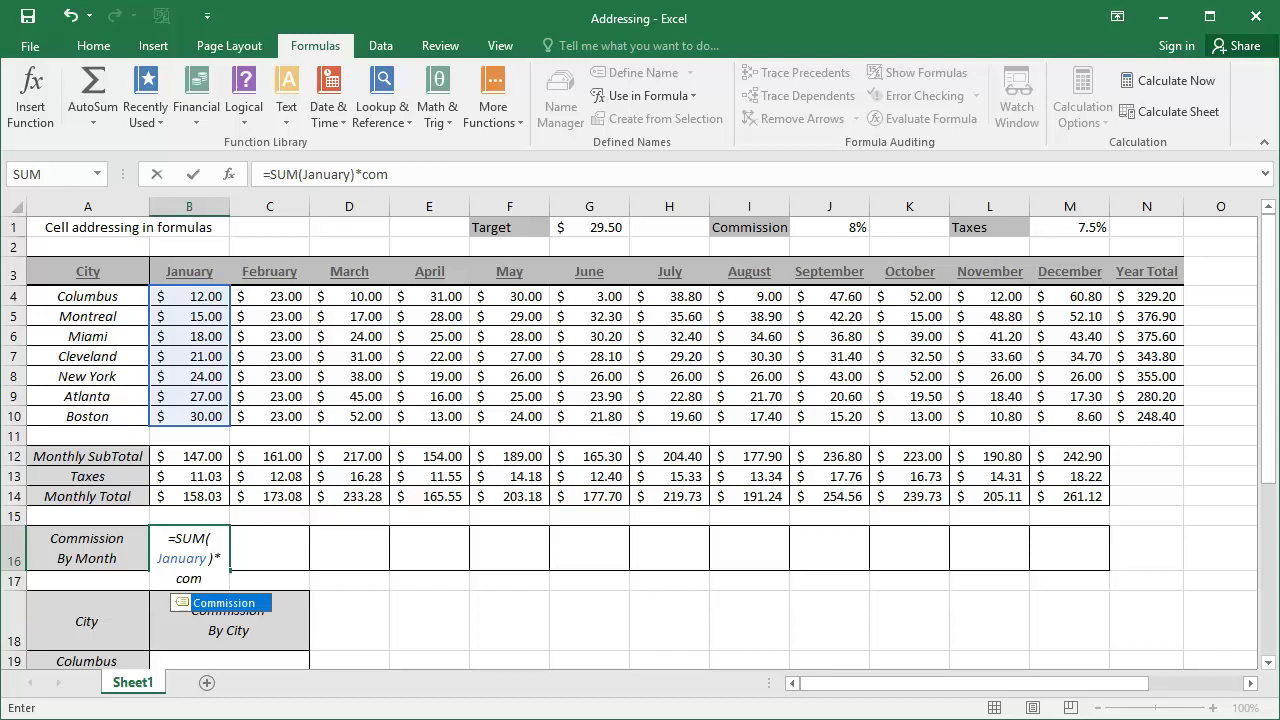
key("Tab")
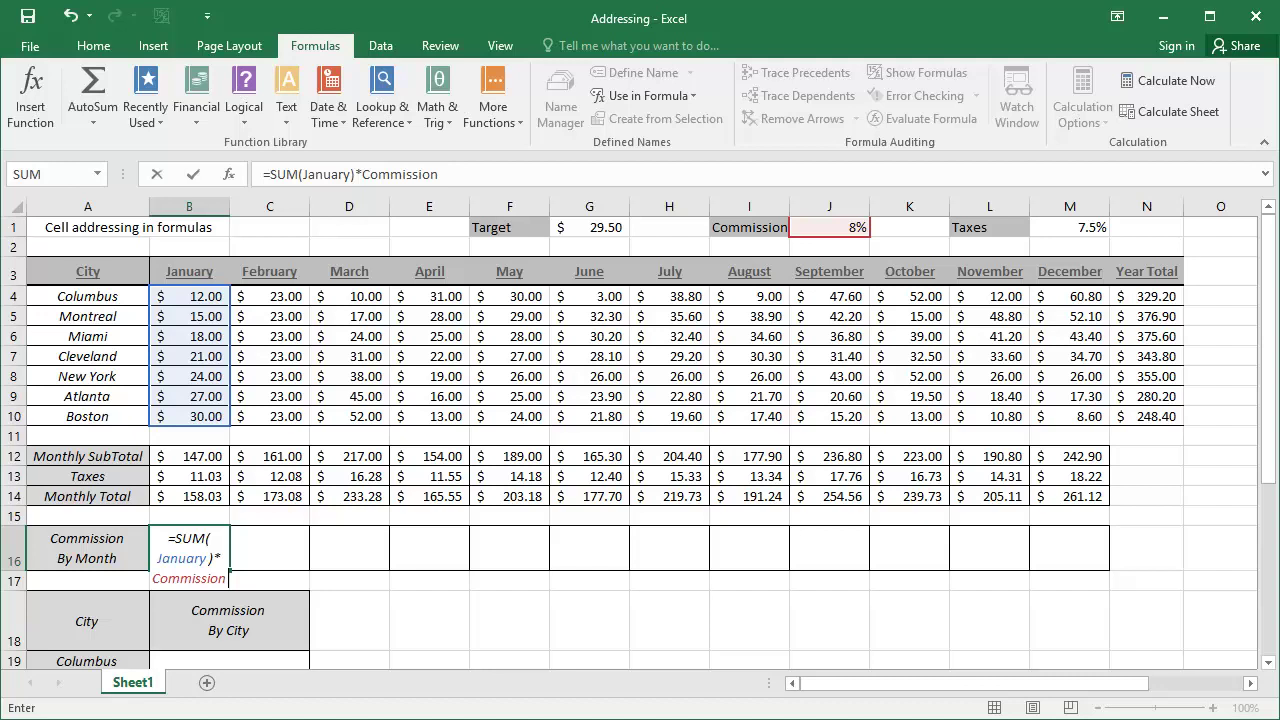
key("ctrl+Return")
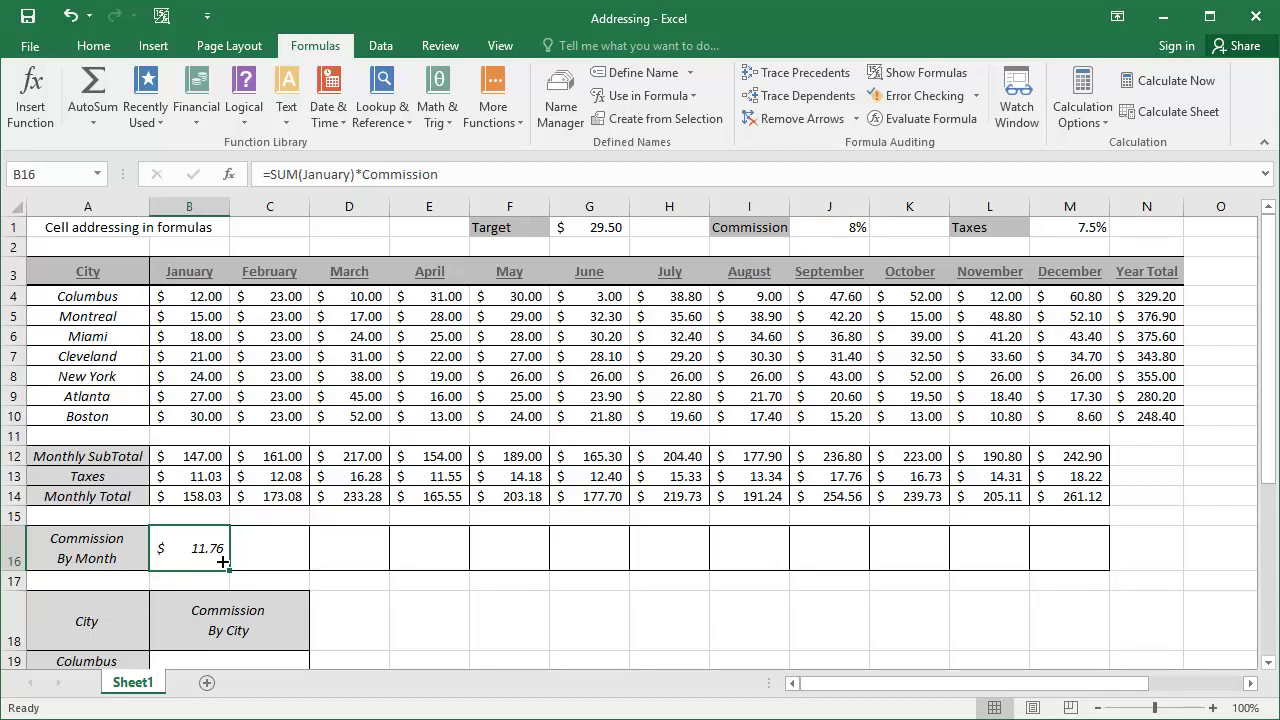
- Fill January's commission formula across row 16 through December and briefly display the sheet's formulas to check the copies
left_click_drag(231, 571, 1097, 588)
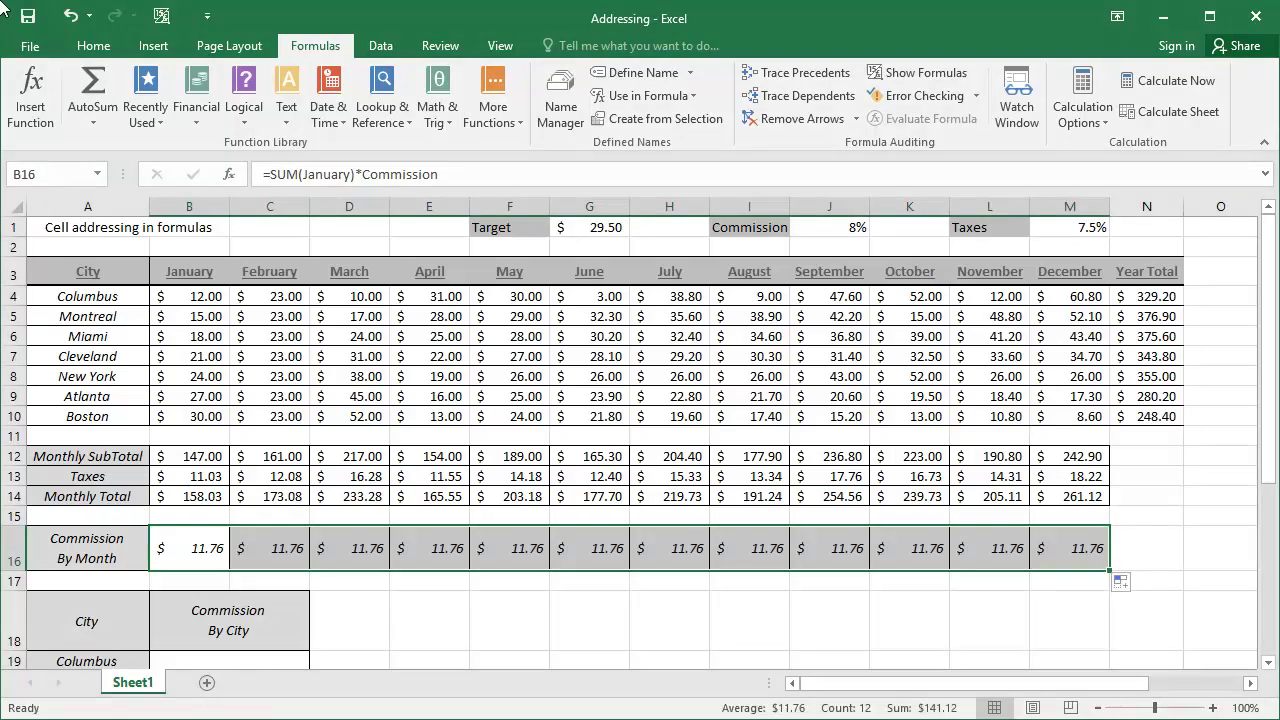
left_click(916, 72)
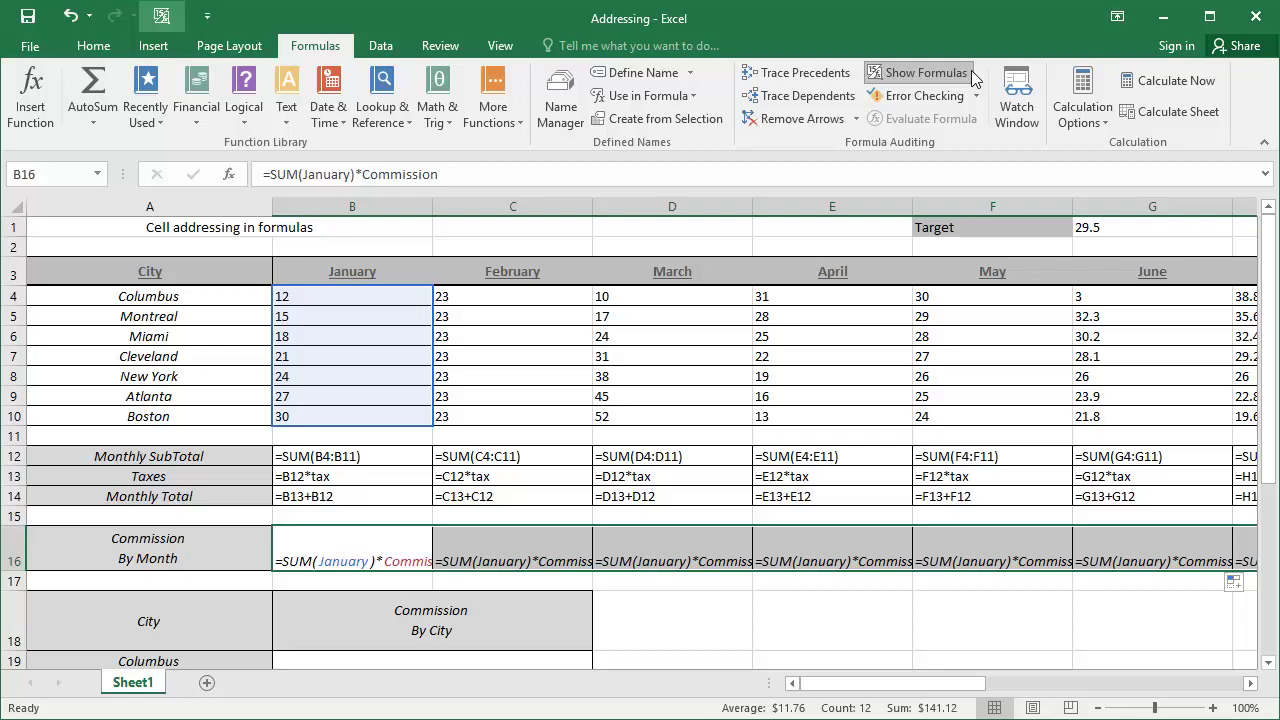
left_click(971, 70)
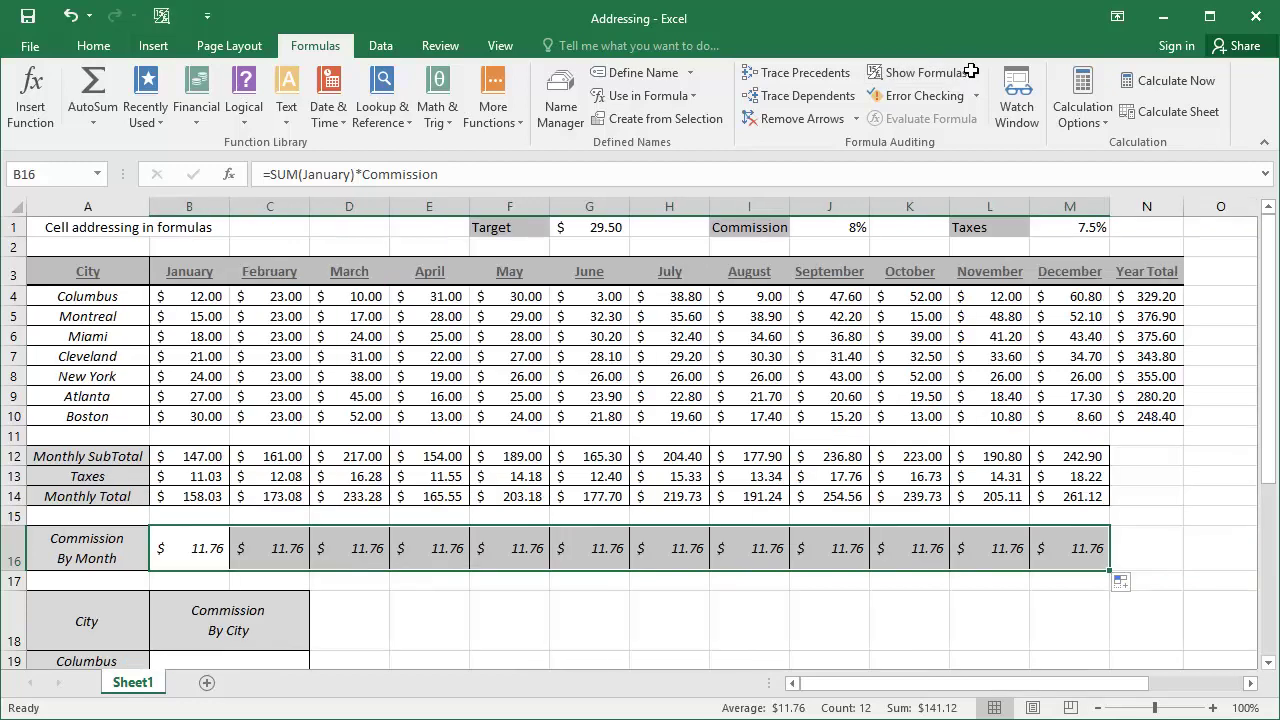
- Change the range name in February's commission formula in C16 so it reads =SUM(February)*Commission
double_click(273, 548)
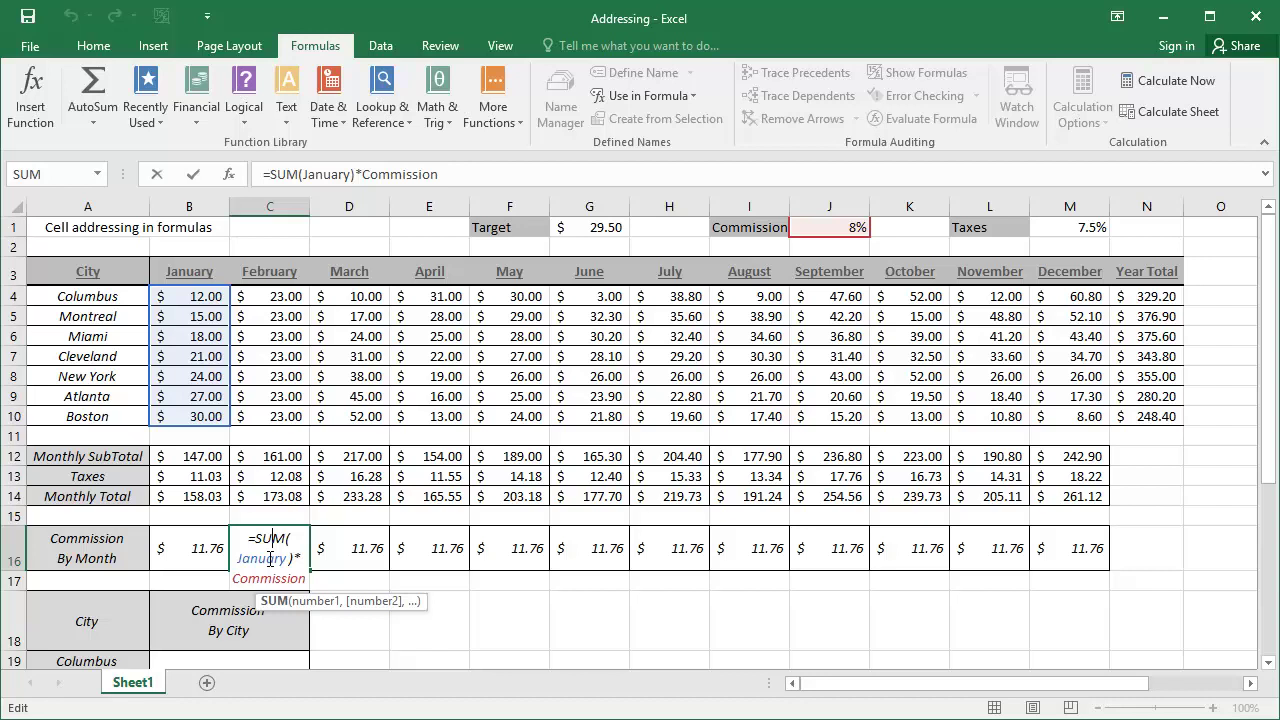
double_click(270, 560)
type("fe")
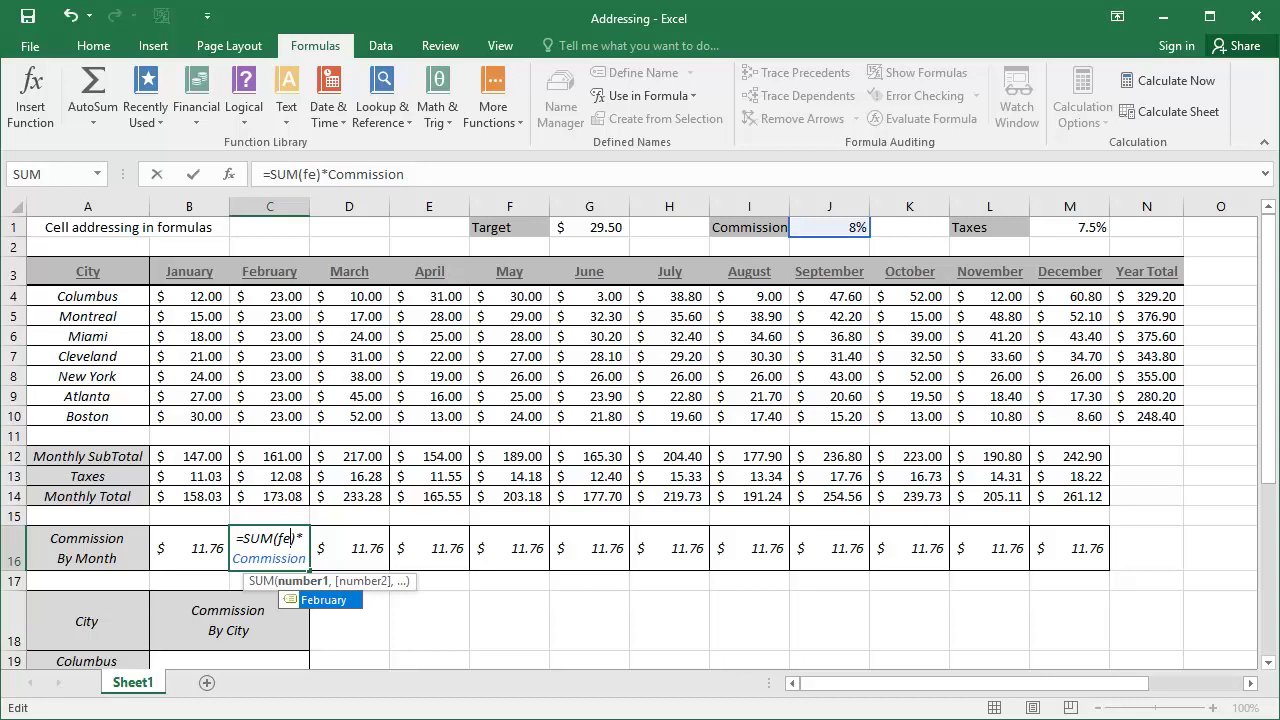
key("Tab")
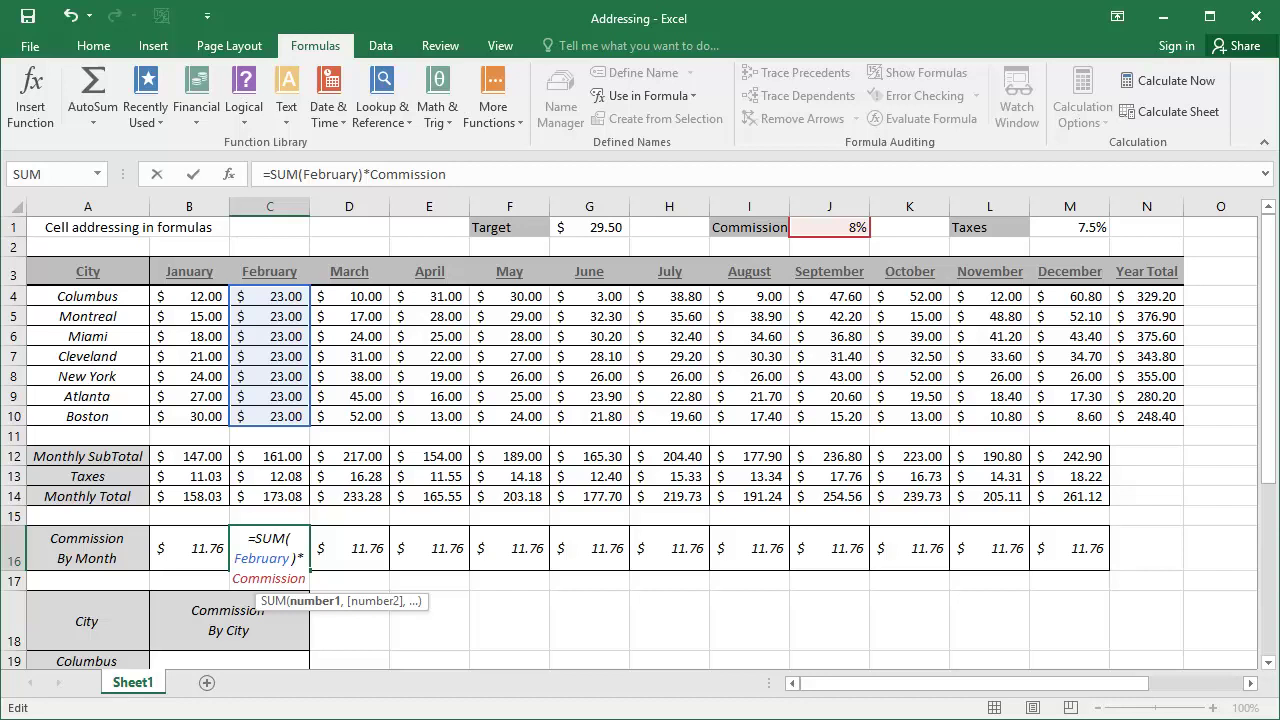
key("ctrl+Return")
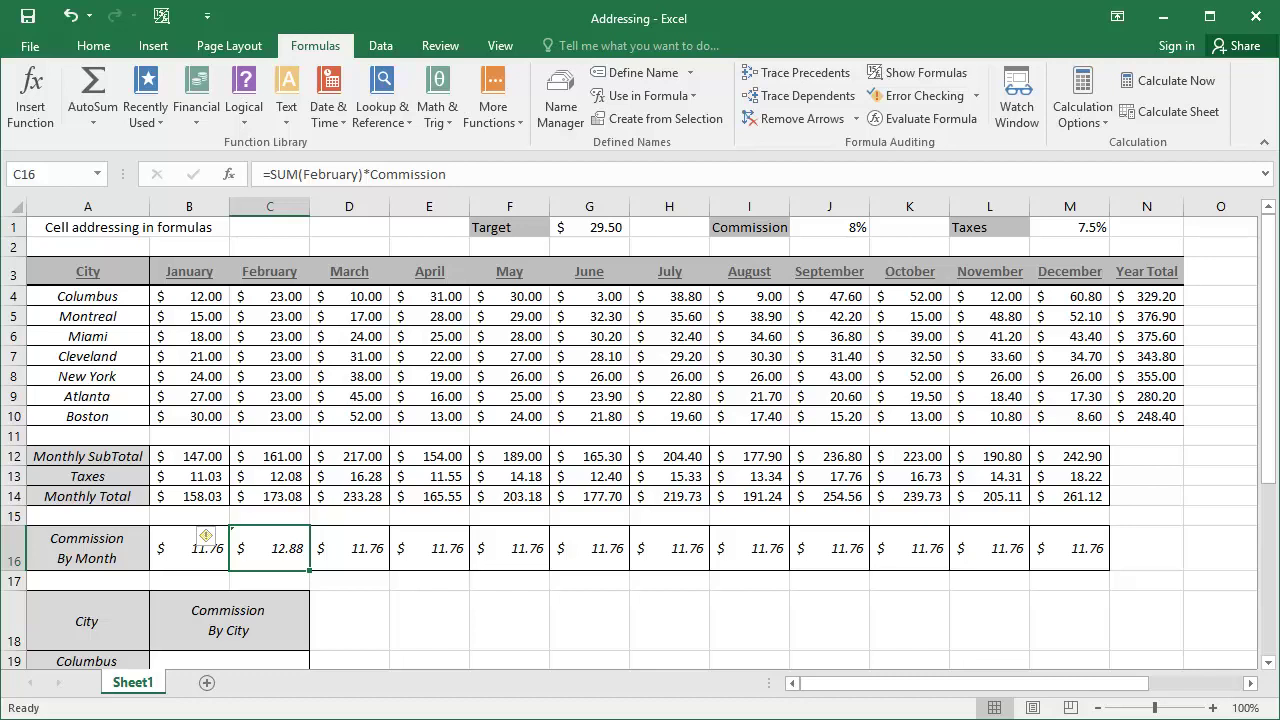
- Change the range name in March's commission formula in D16 so it reads =SUM(March)*Commission
left_click(349, 548)
double_click(352, 544)
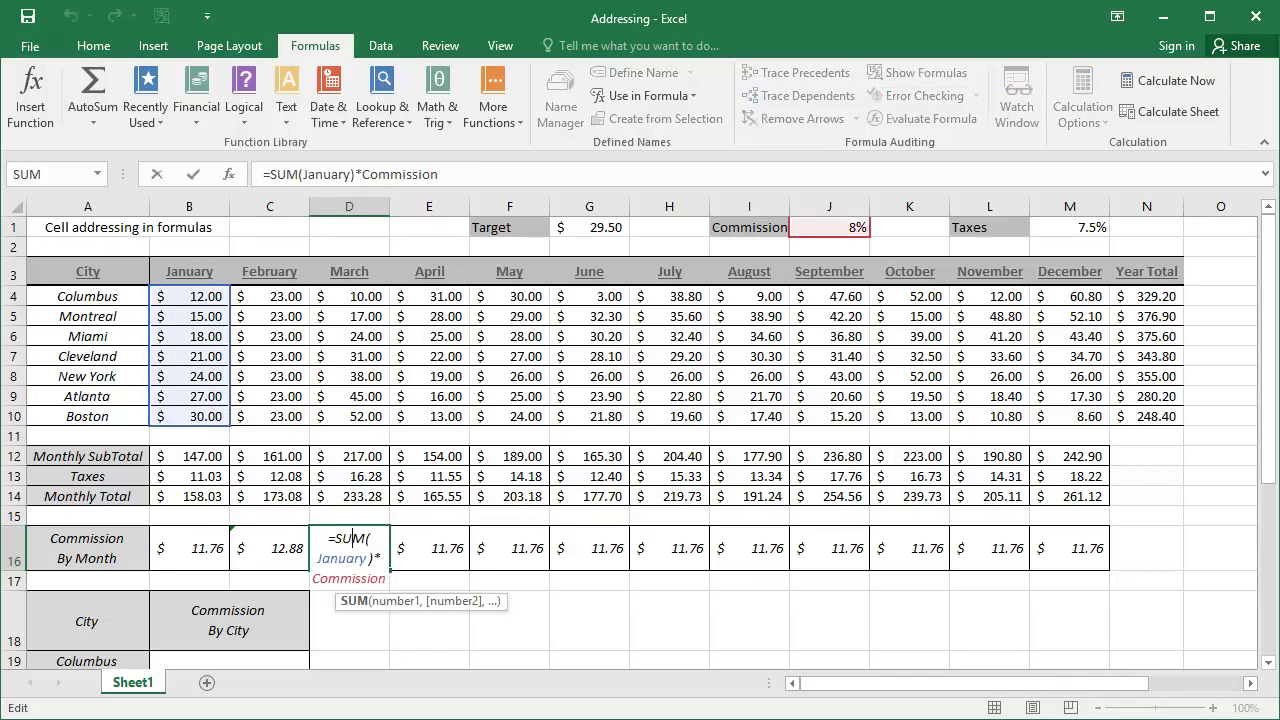
double_click(341, 558)
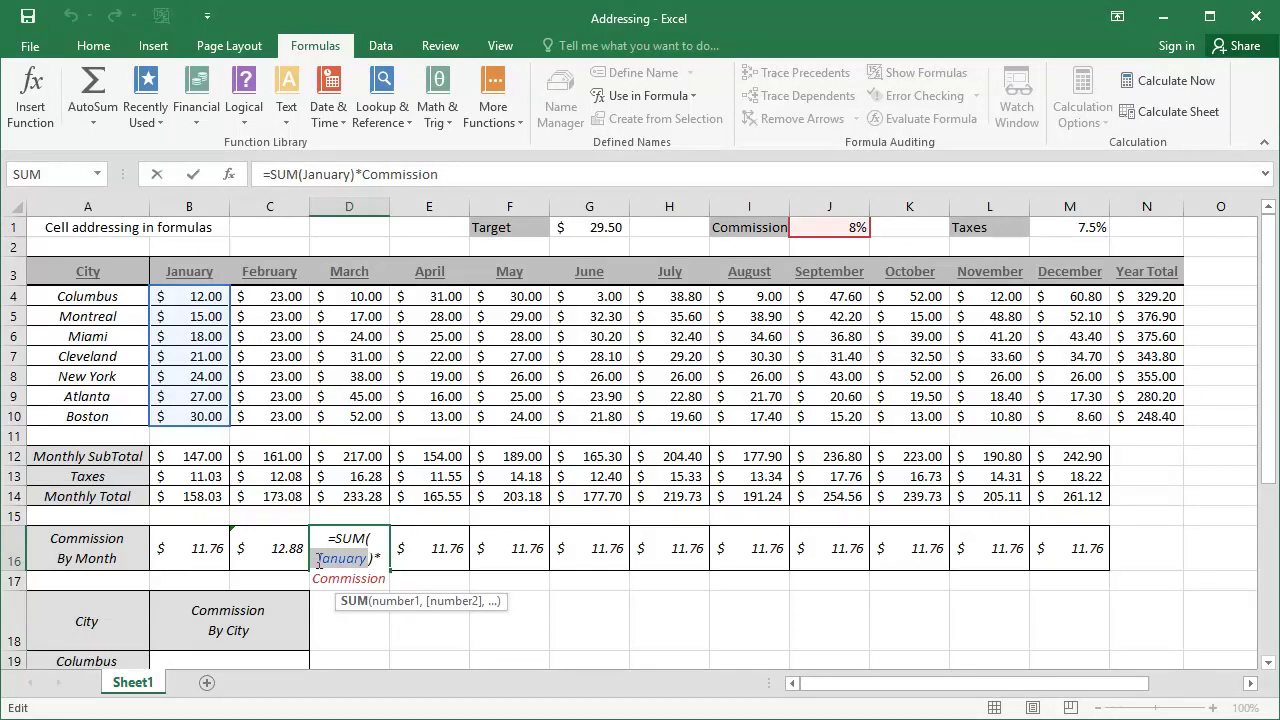
type("mar")
key("Tab")
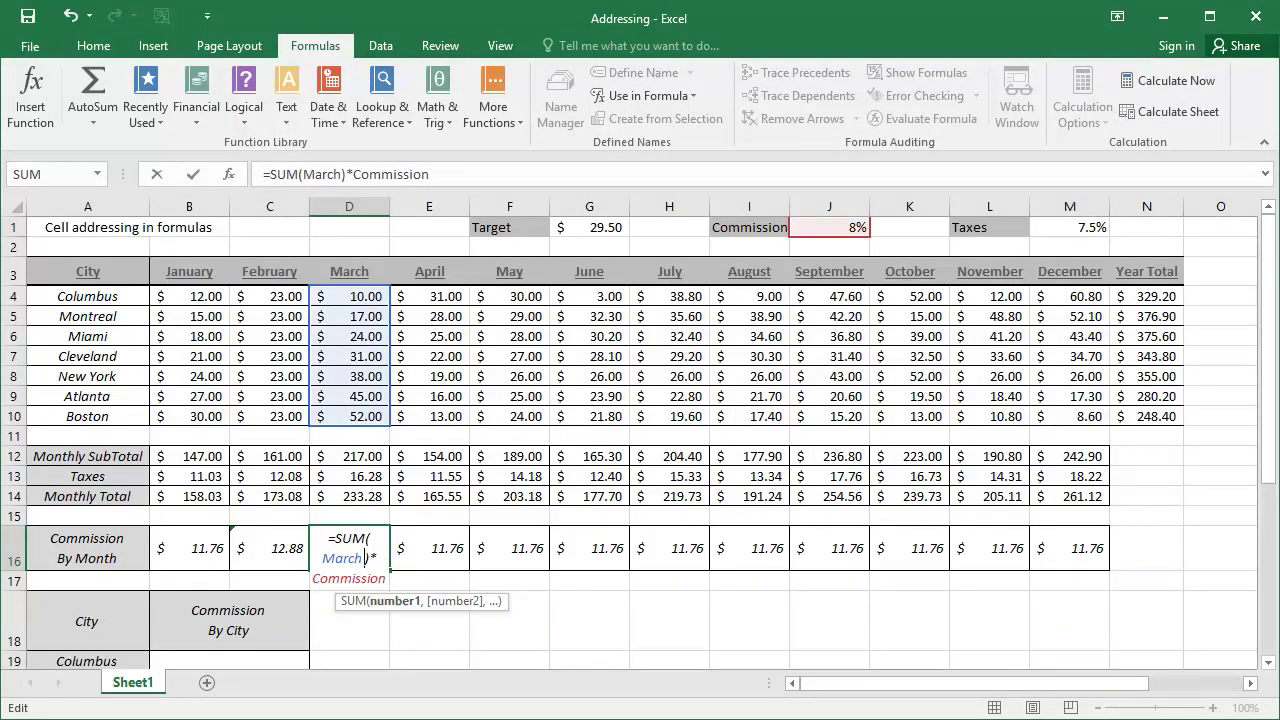
key("ctrl+Return")
- Change the range name in April's commission formula in E16 so it reads =SUM(April)*Commission
double_click(449, 558)
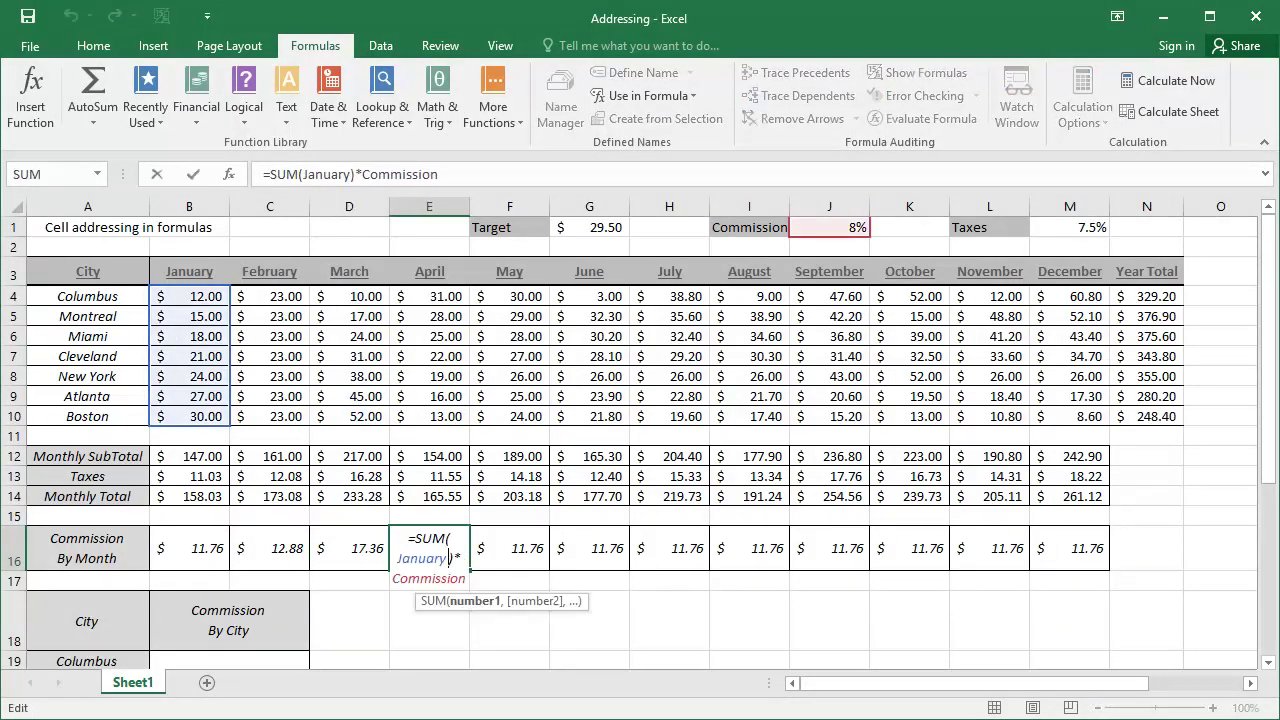
key("BackSpace")
key("BackSpace")
key("BackSpace")
key("BackSpace")
key("BackSpace")
key("BackSpace")
key("BackSpace")
type("ap")
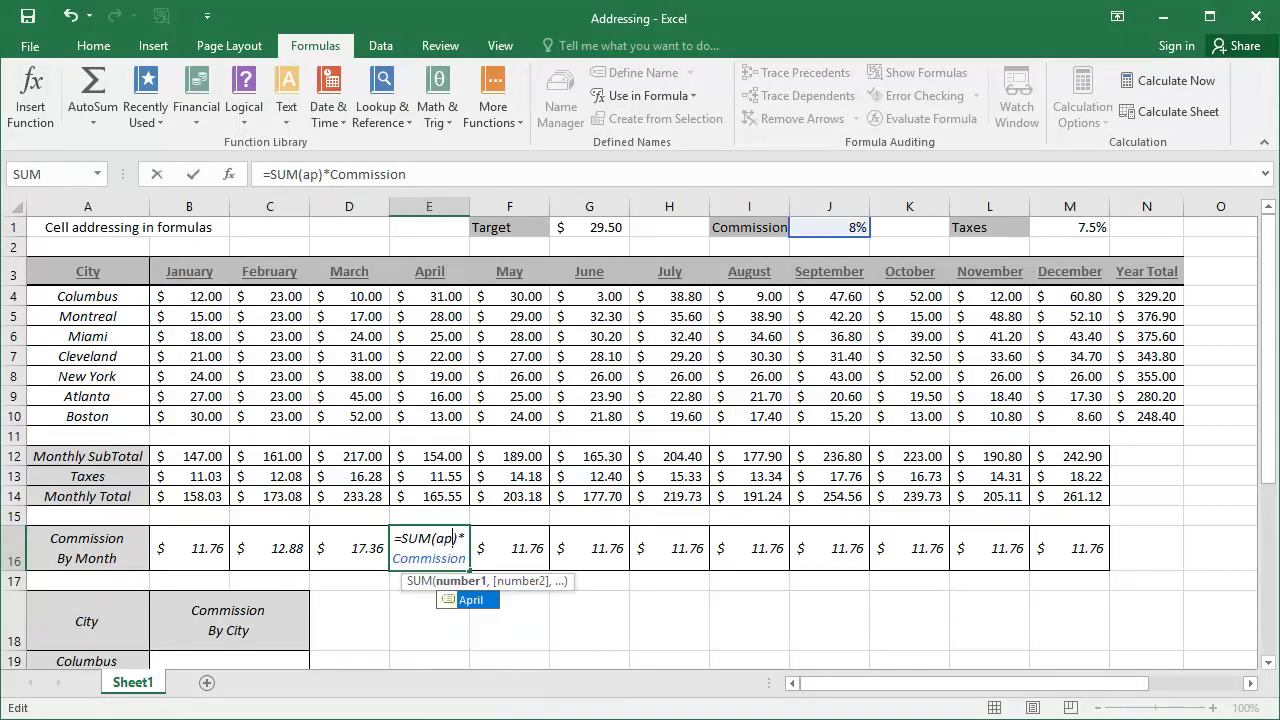
key("Tab")
key("ctrl+Return")
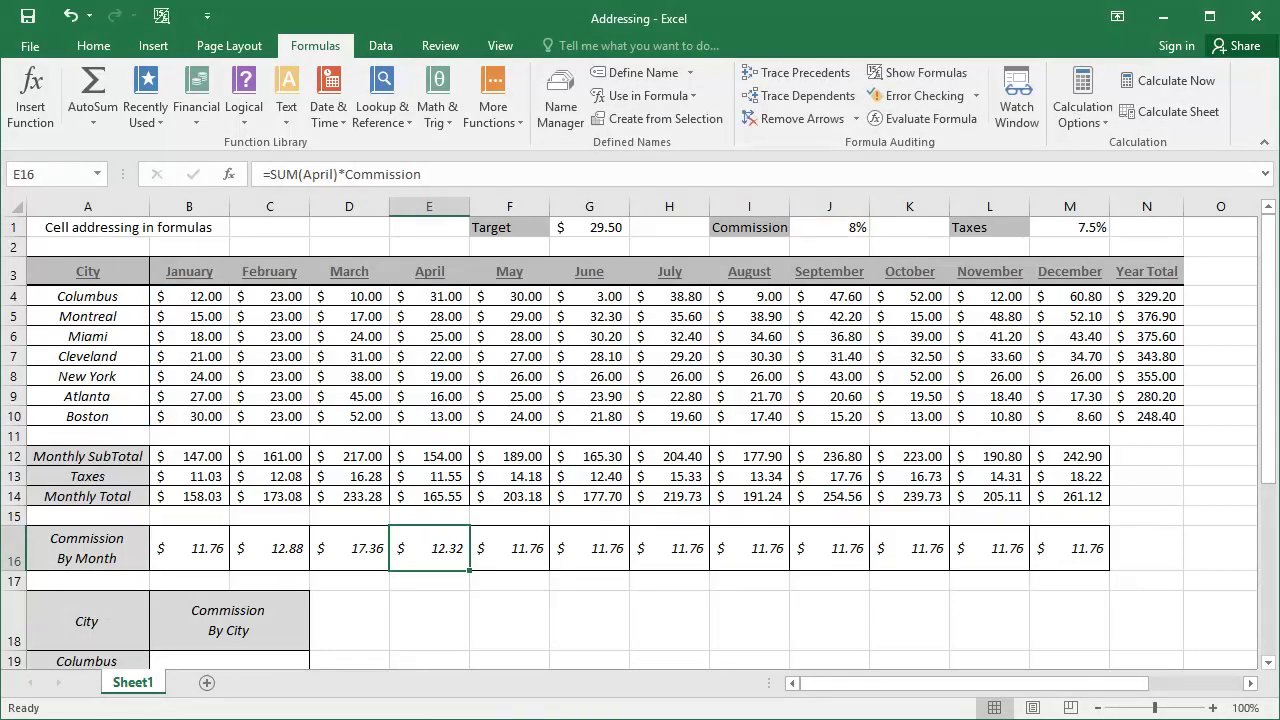
- Change the range name in May's commission formula in F16 so it reads =SUM(May)*Commission
key("Right")
double_click(505, 558)
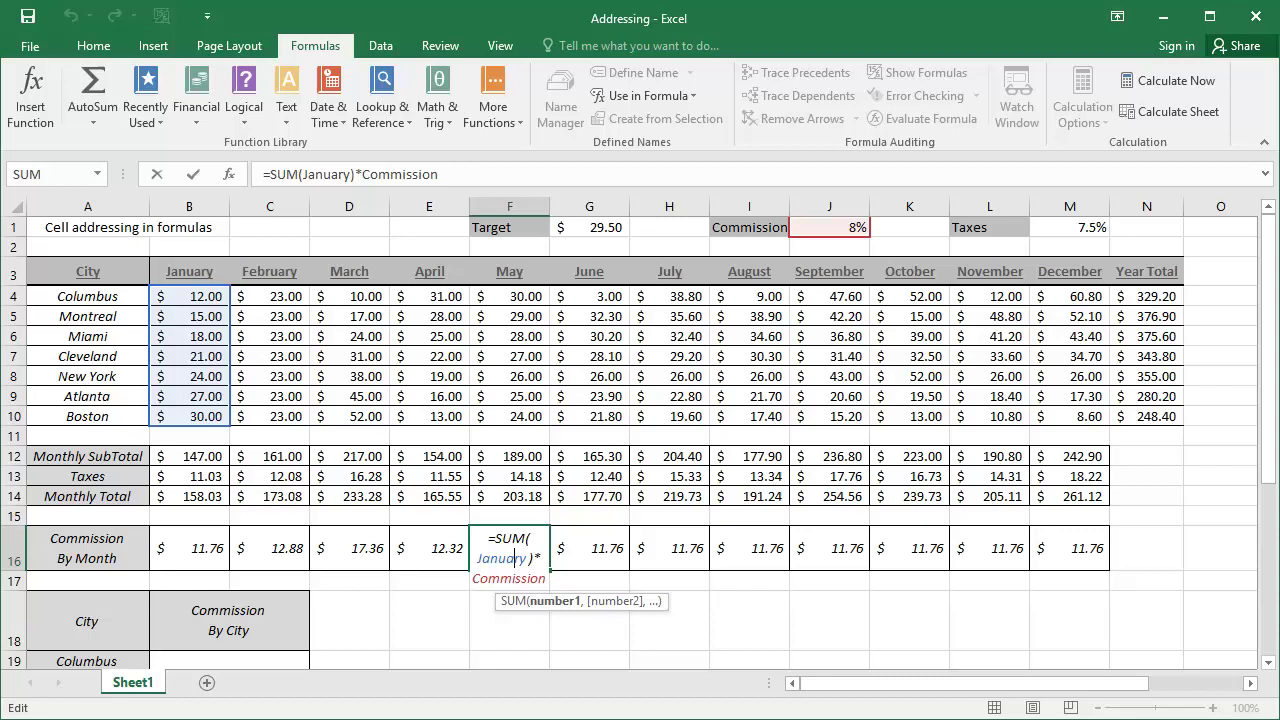
double_click(505, 558)
type("ma")
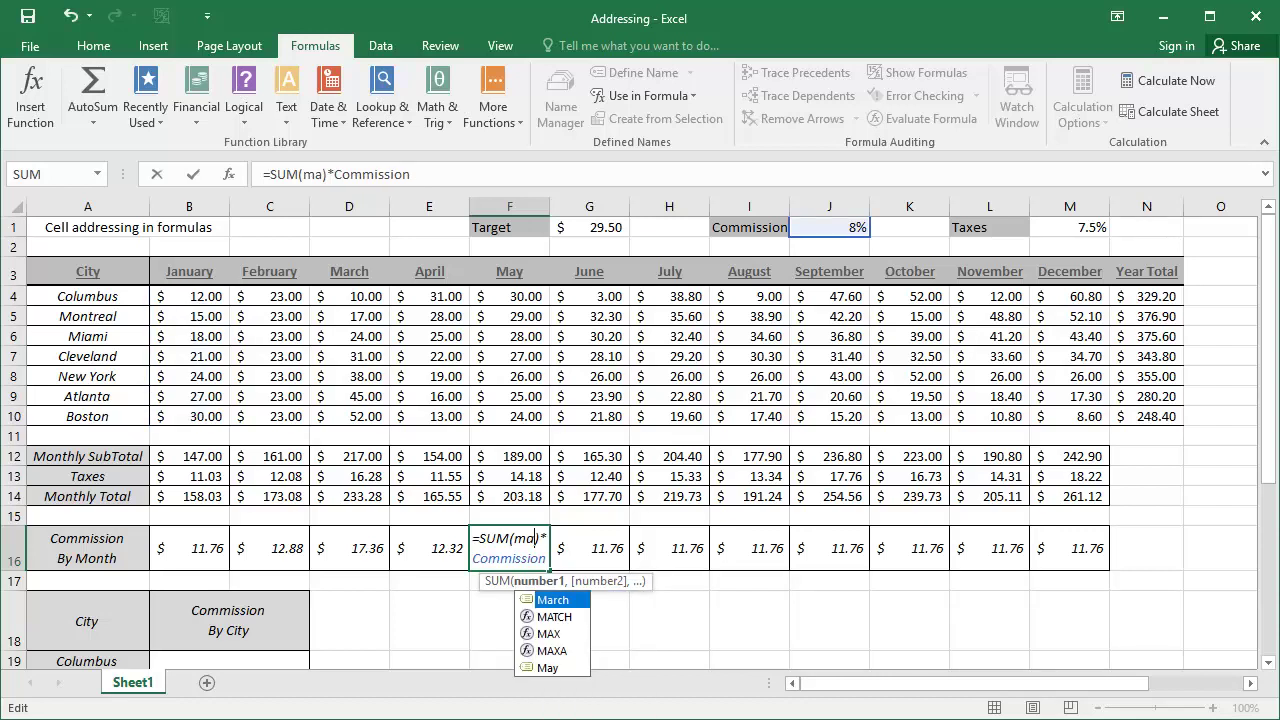
key("Down")
key("Down")
key("Down")
key("Down")
key("Tab")
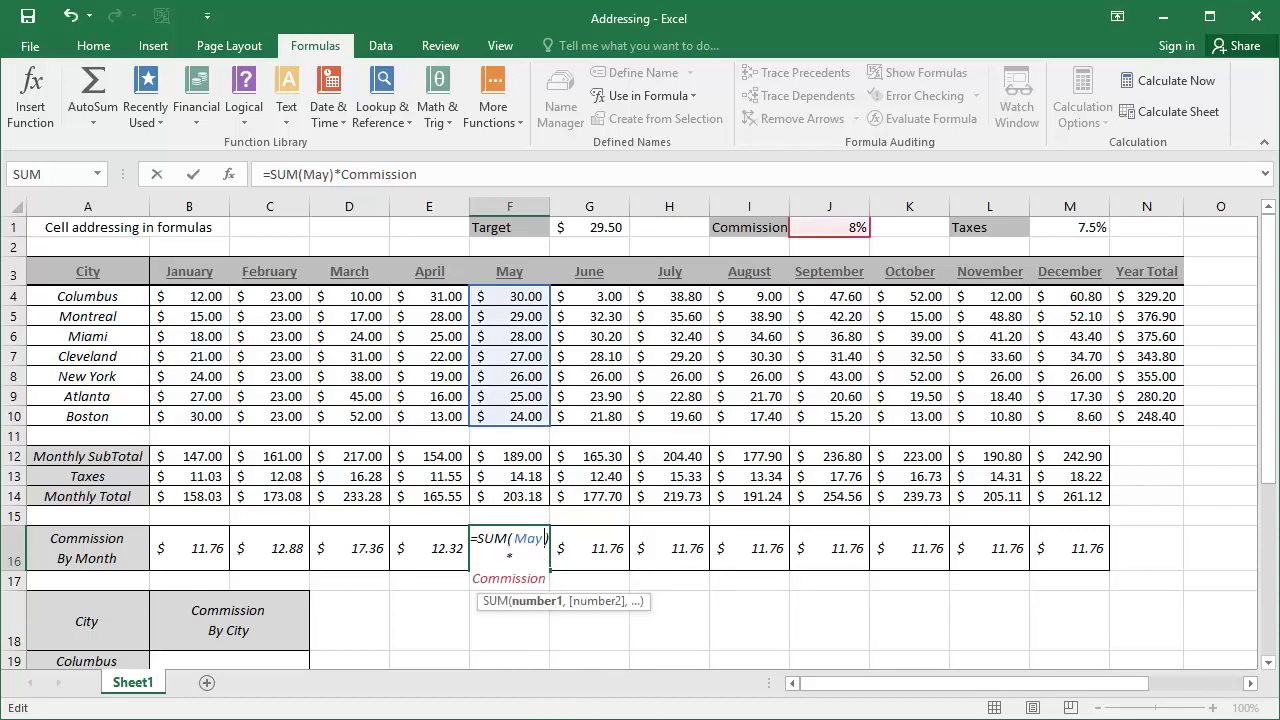
key("Tab")
- Change the range name in June's commission formula in G16 so it reads =SUM(June)*Commission
double_click(590, 558)
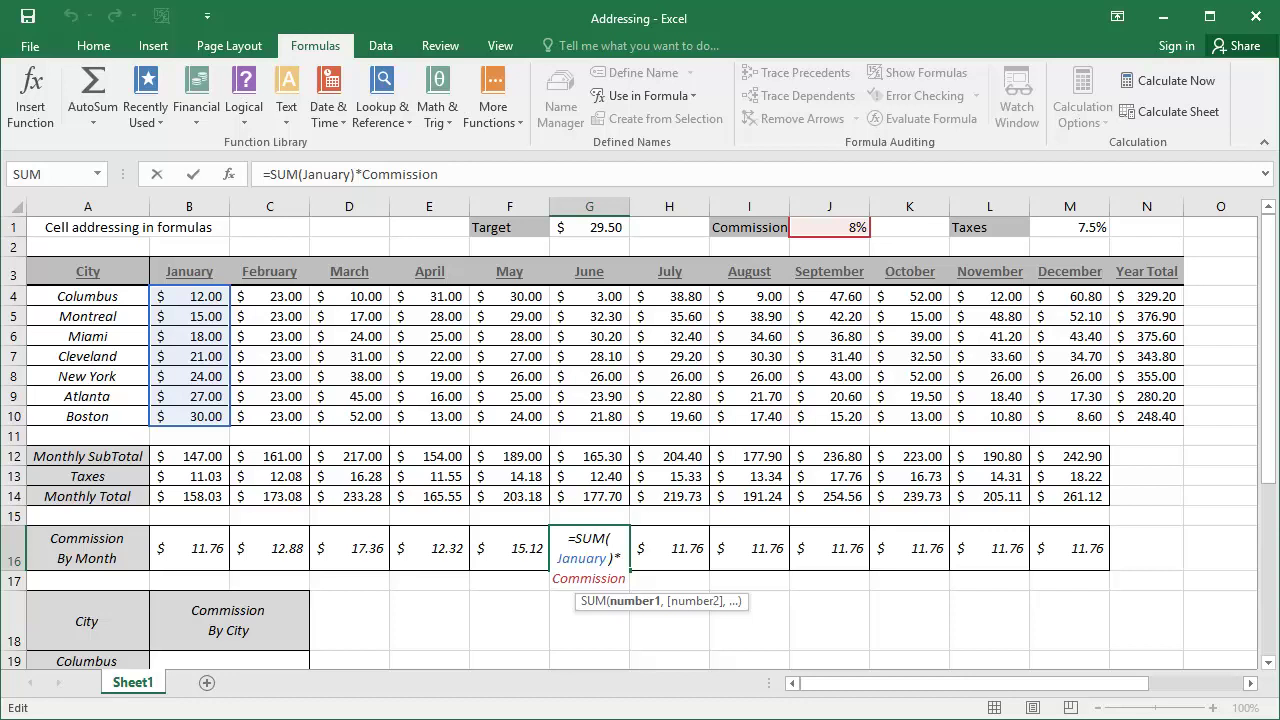
type("ju")
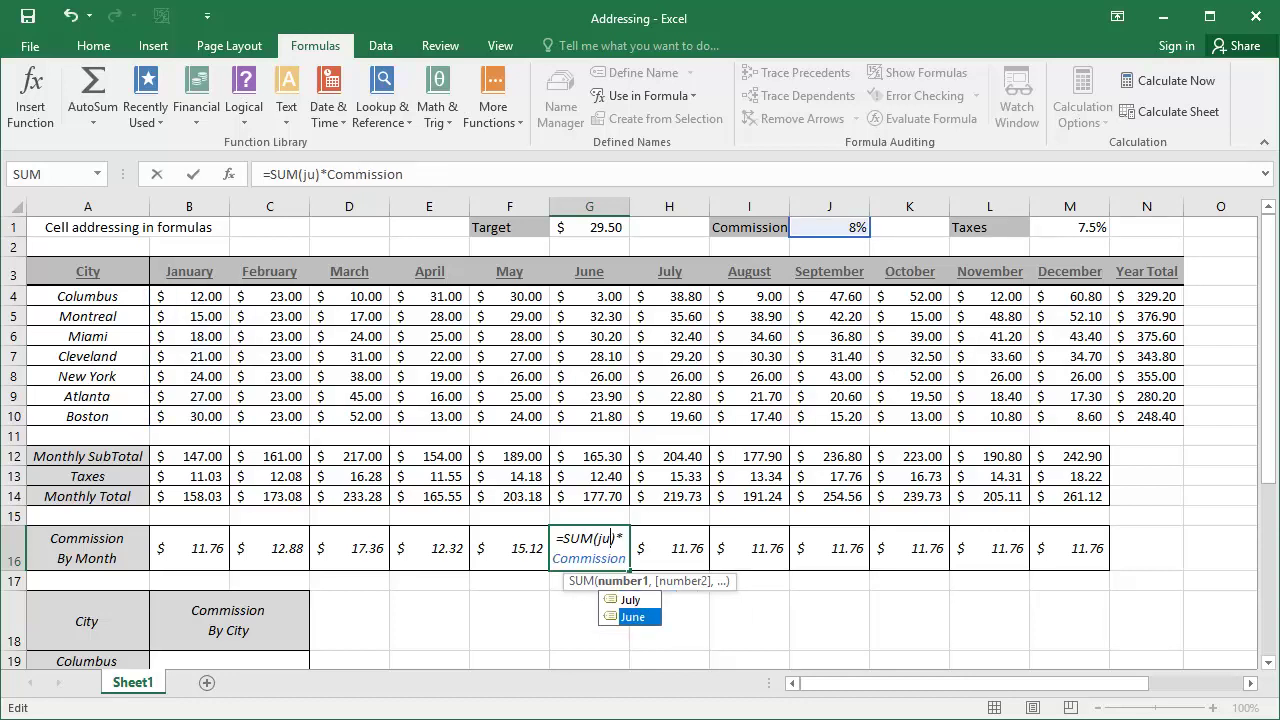
left_click(588, 558)
left_click(607, 538)
type("n")
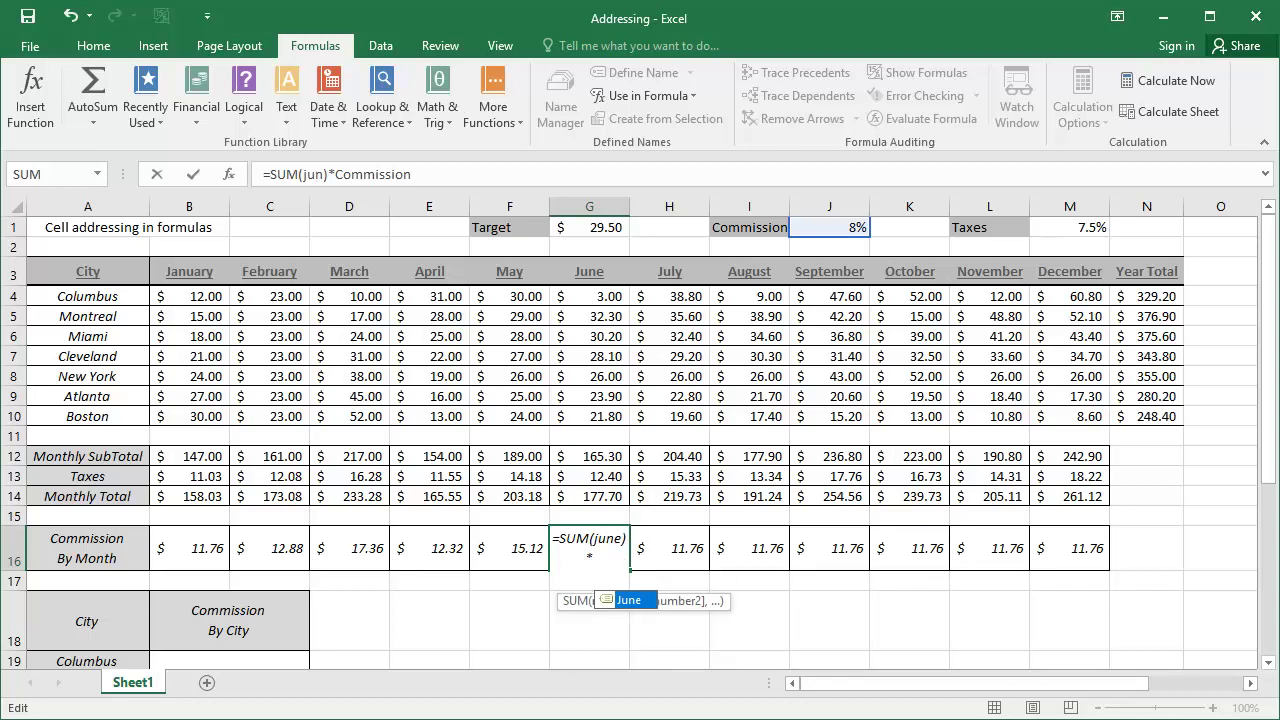
type("e")
key("Tab")
key("Tab")
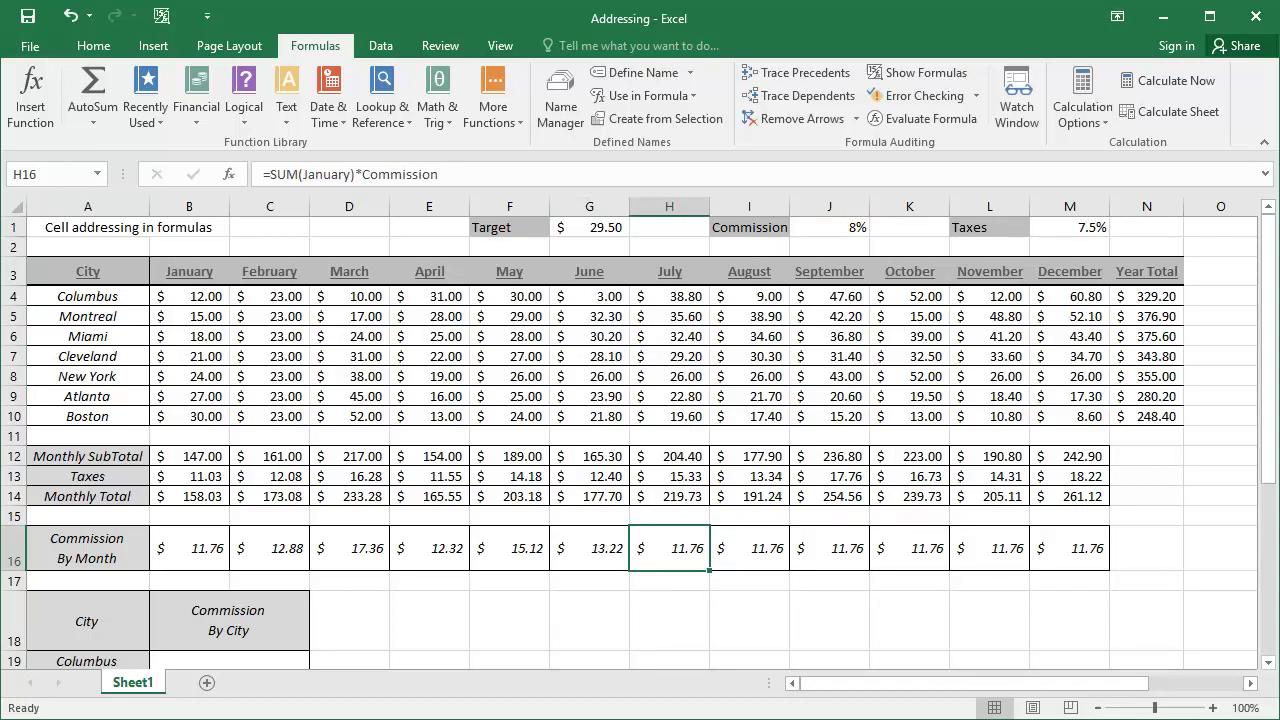
- Change the range name in July's commission formula in H16 so it reads =SUM(July)*Commission
double_click(658, 538)
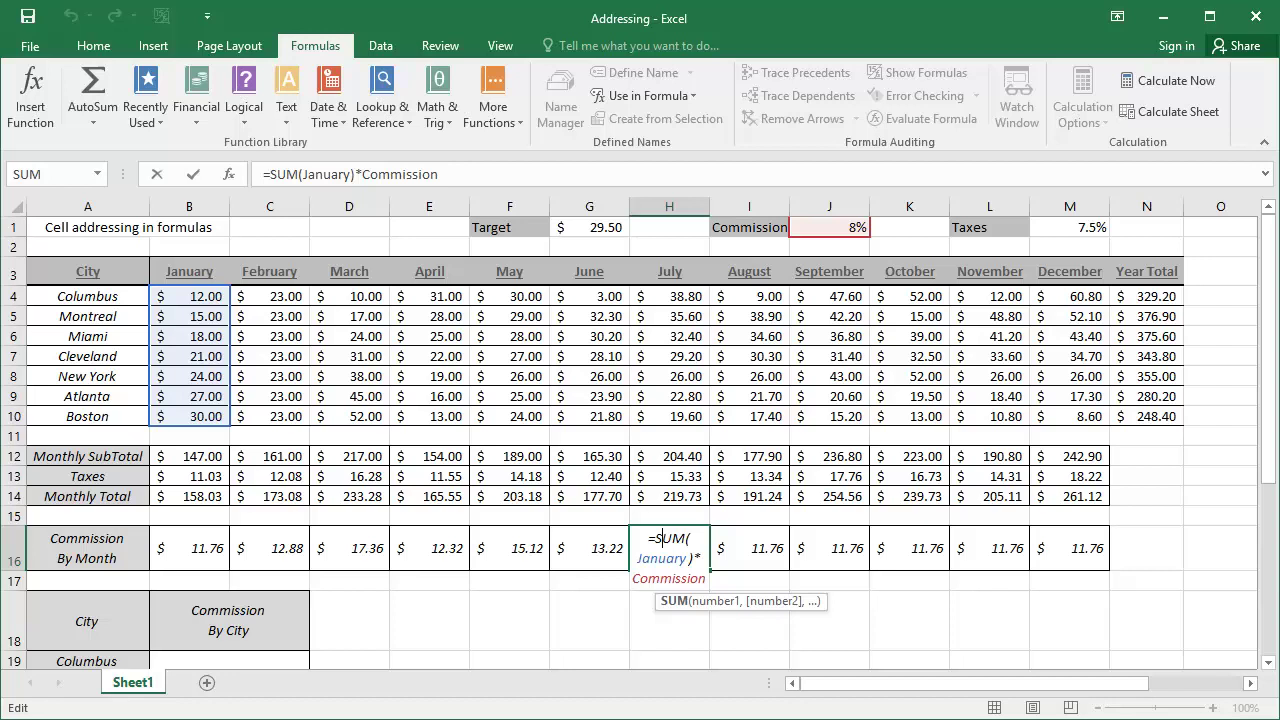
key("Delete")
key("Delete")
key("Delete")
key("Delete")
key("Delete")
key("Delete")
key("Delete")
type("ju")
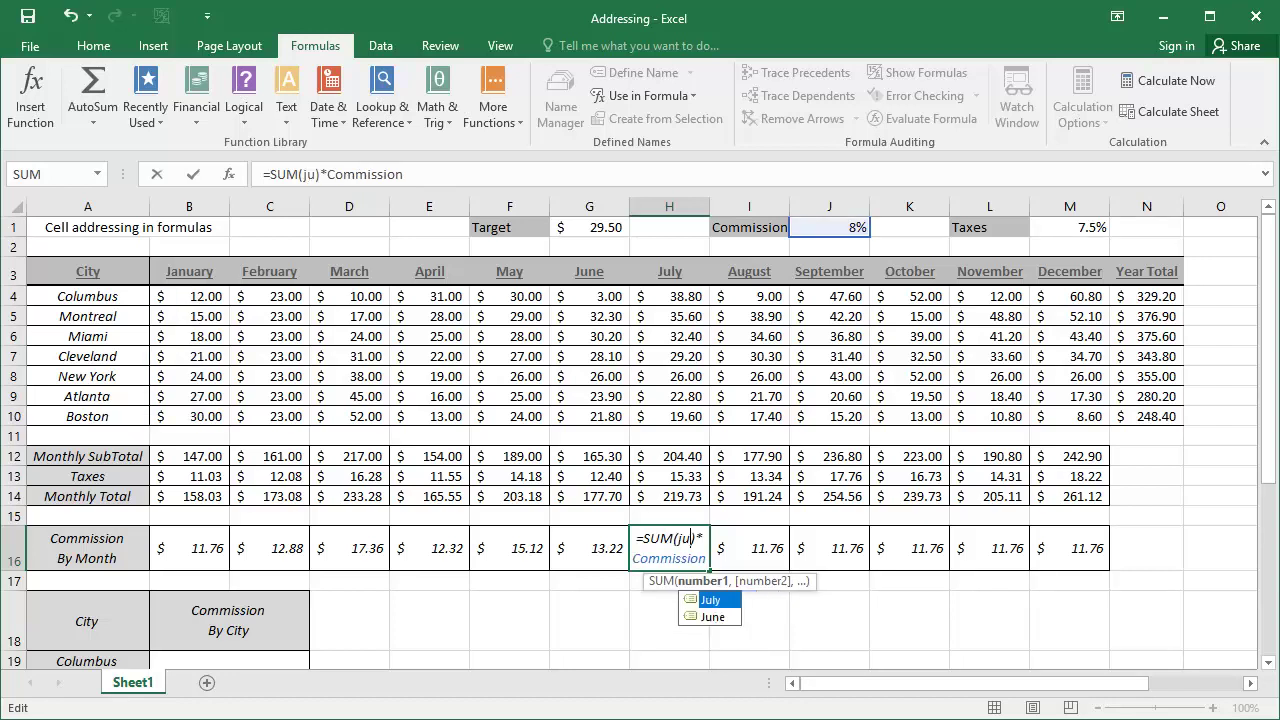
key("Tab")
key("Tab")
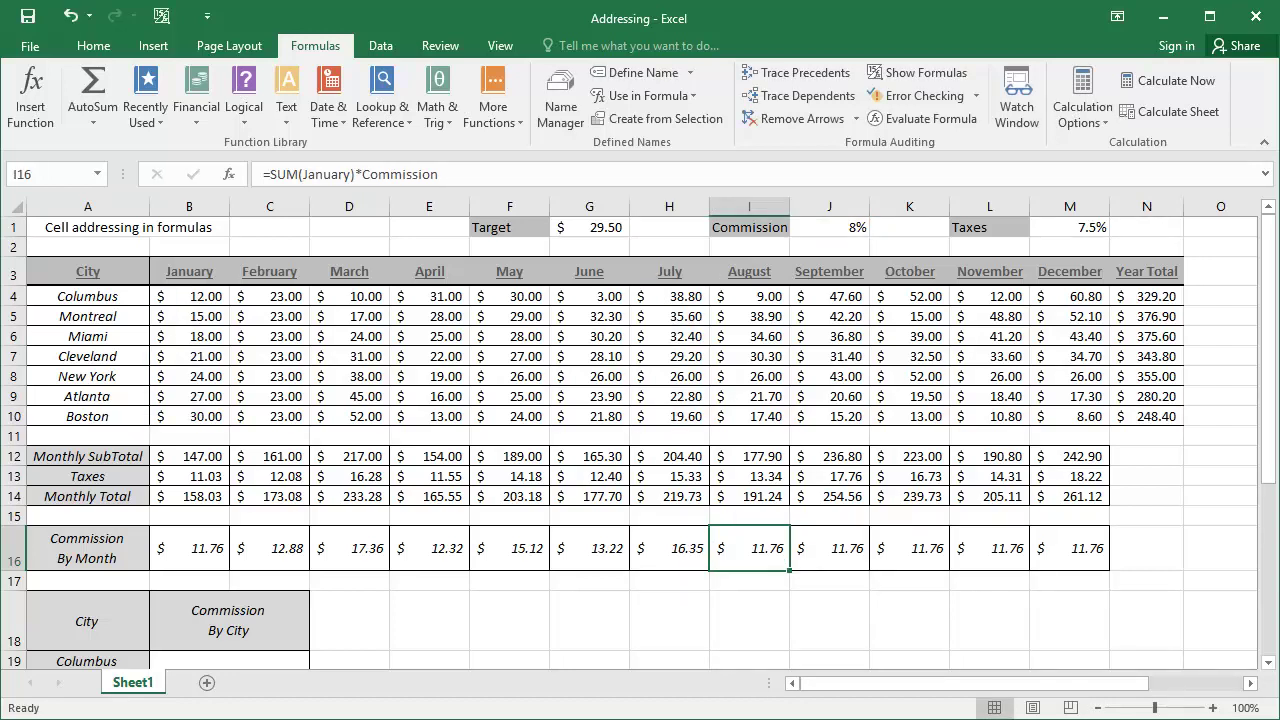
- Change the range name in August's commission formula in I16 so it reads =SUM(August)*Commission
key("F2")
type("au")
key("Tab")
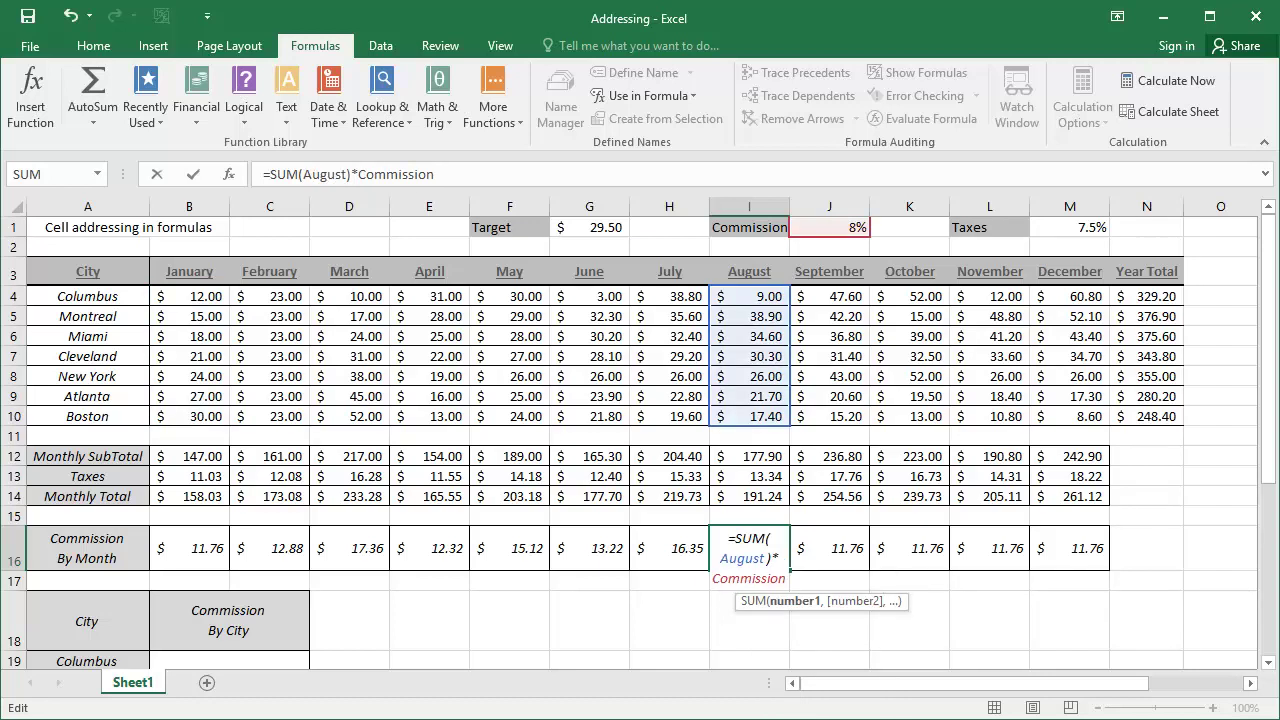
key("Tab")
- Change the range name in September's commission formula in J16 so it reads =SUM(September)*Commission
key("F2")
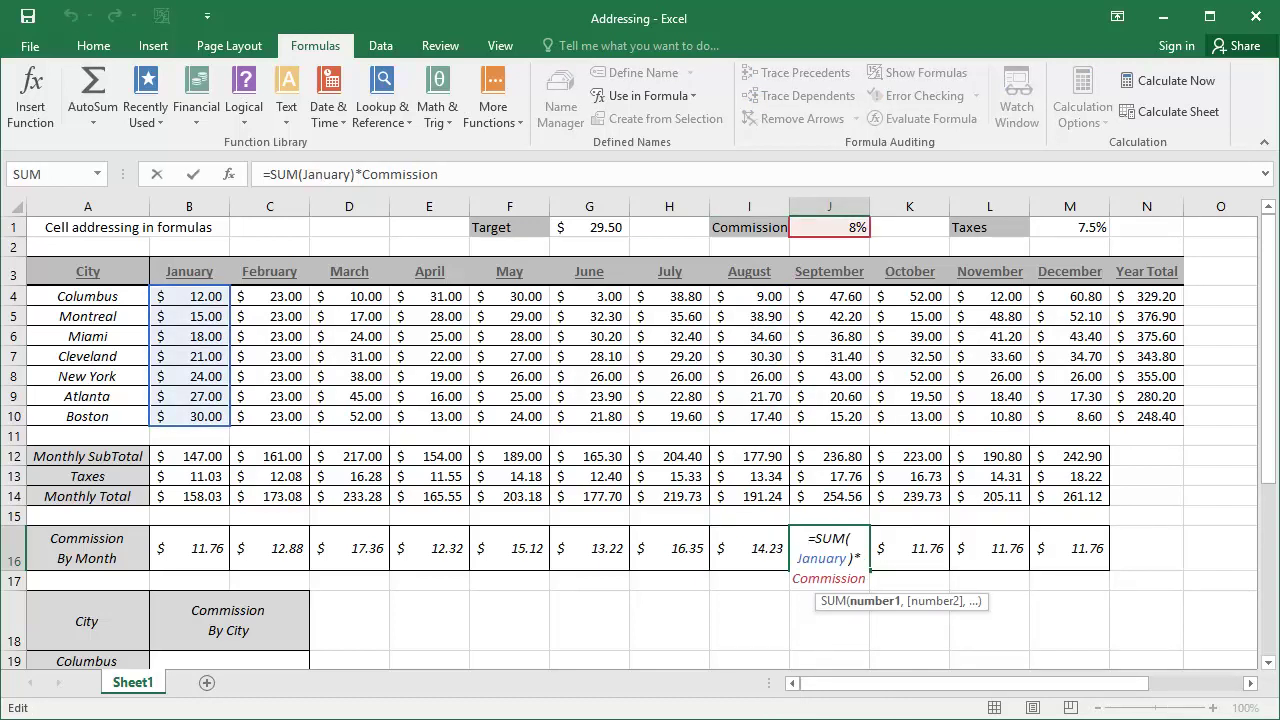
type("se")
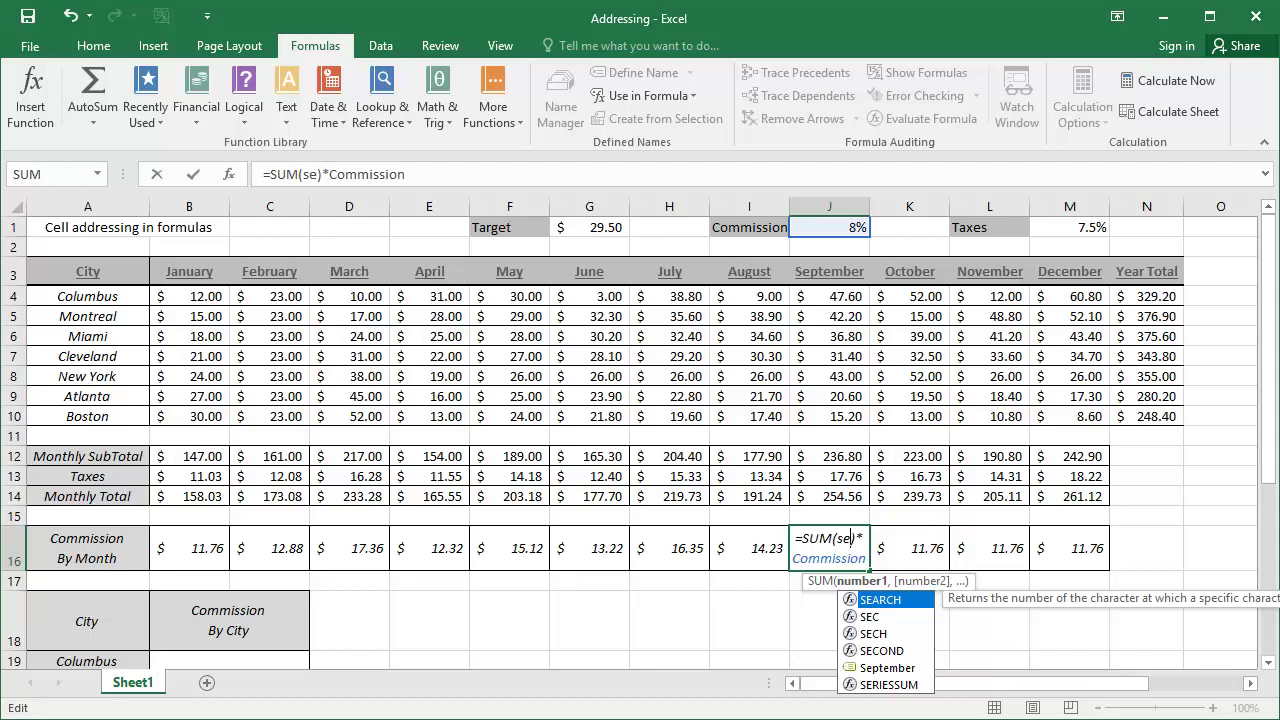
type("ptember")
key("Tab")
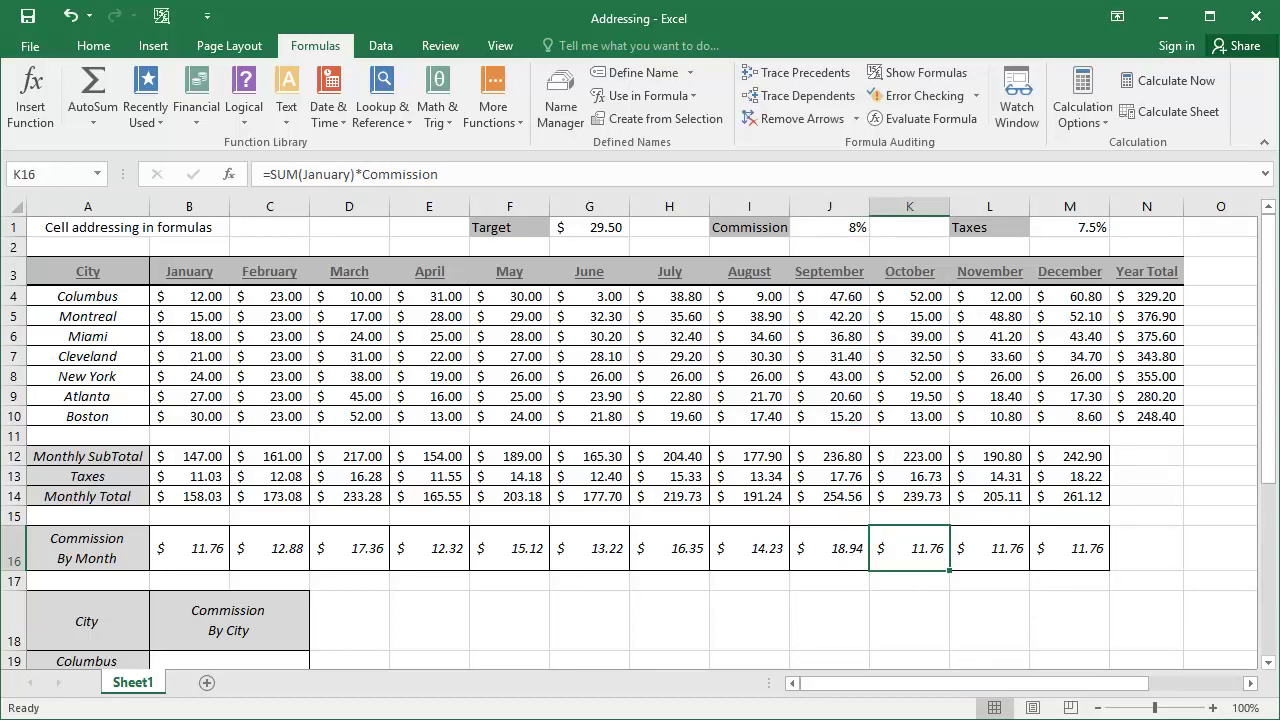
- Change the range name in October's commission formula in K16 so it reads =SUM(October)*Commission
key("F2")
type("oc")
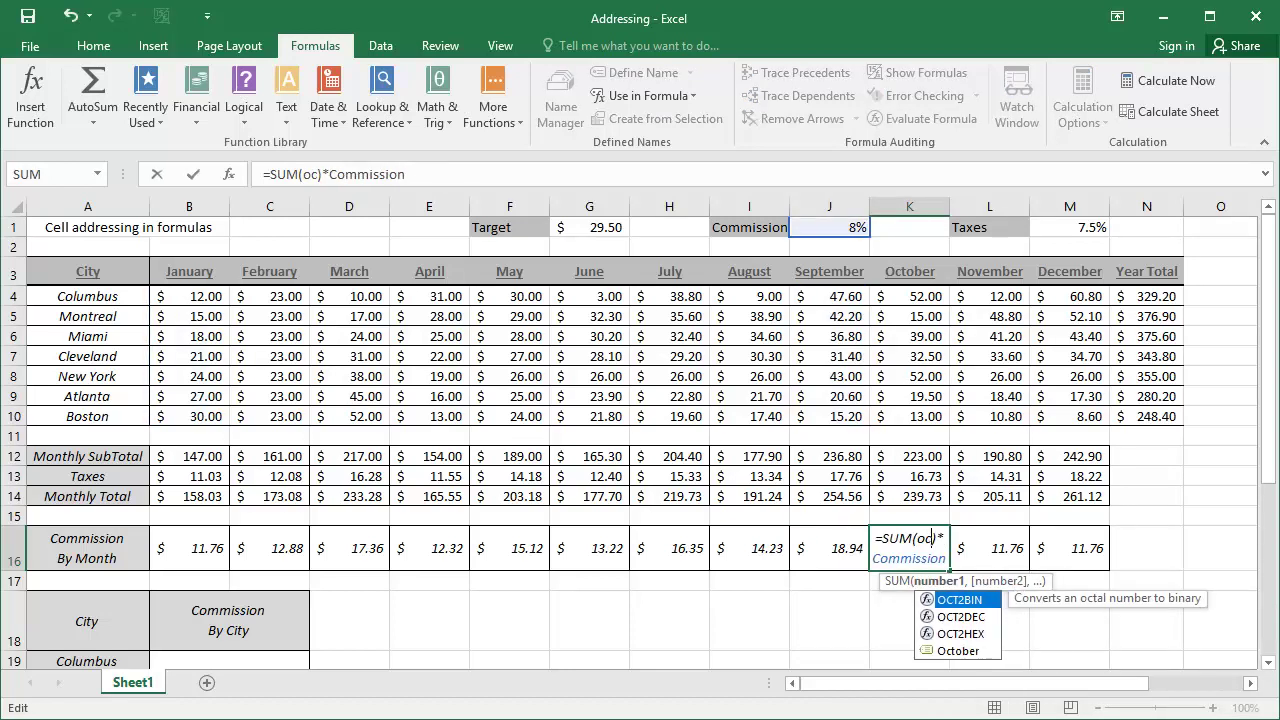
type("t")
type("o")
key("Tab")
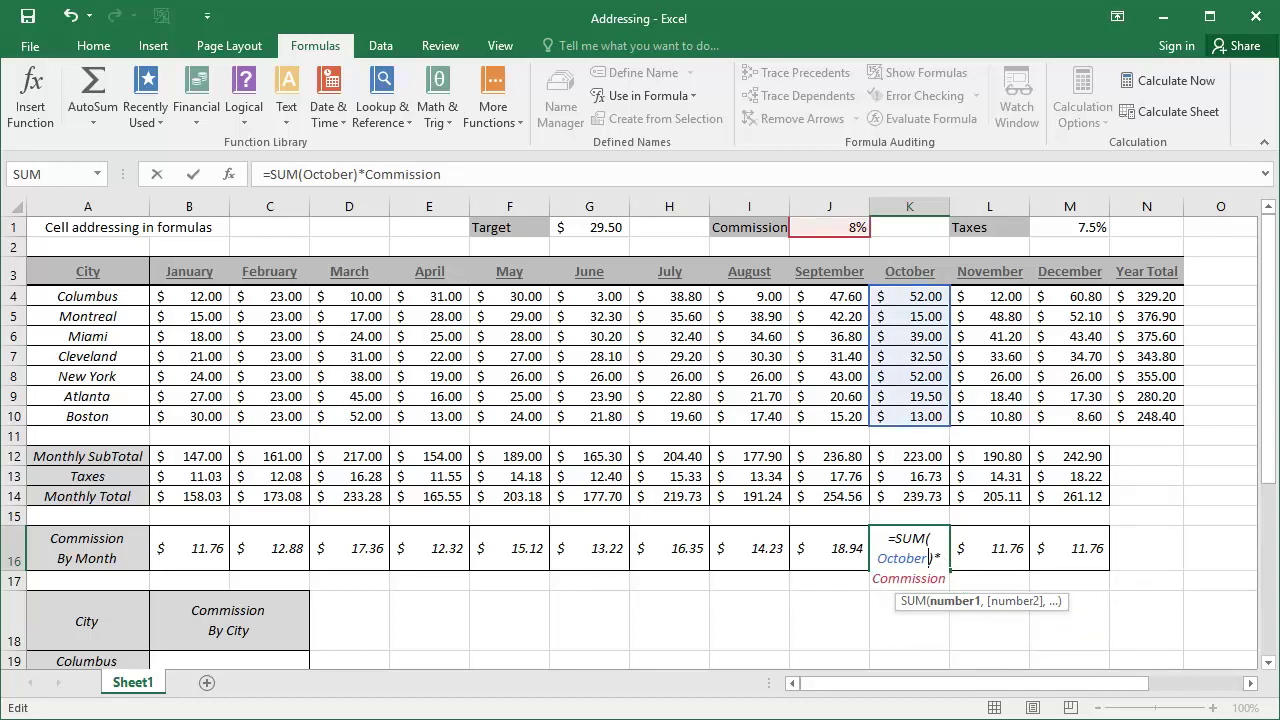
key("Tab")
- Change the range name in November's commission formula in L16 so it reads =SUM(November)*Commission
left_click(1070, 548)
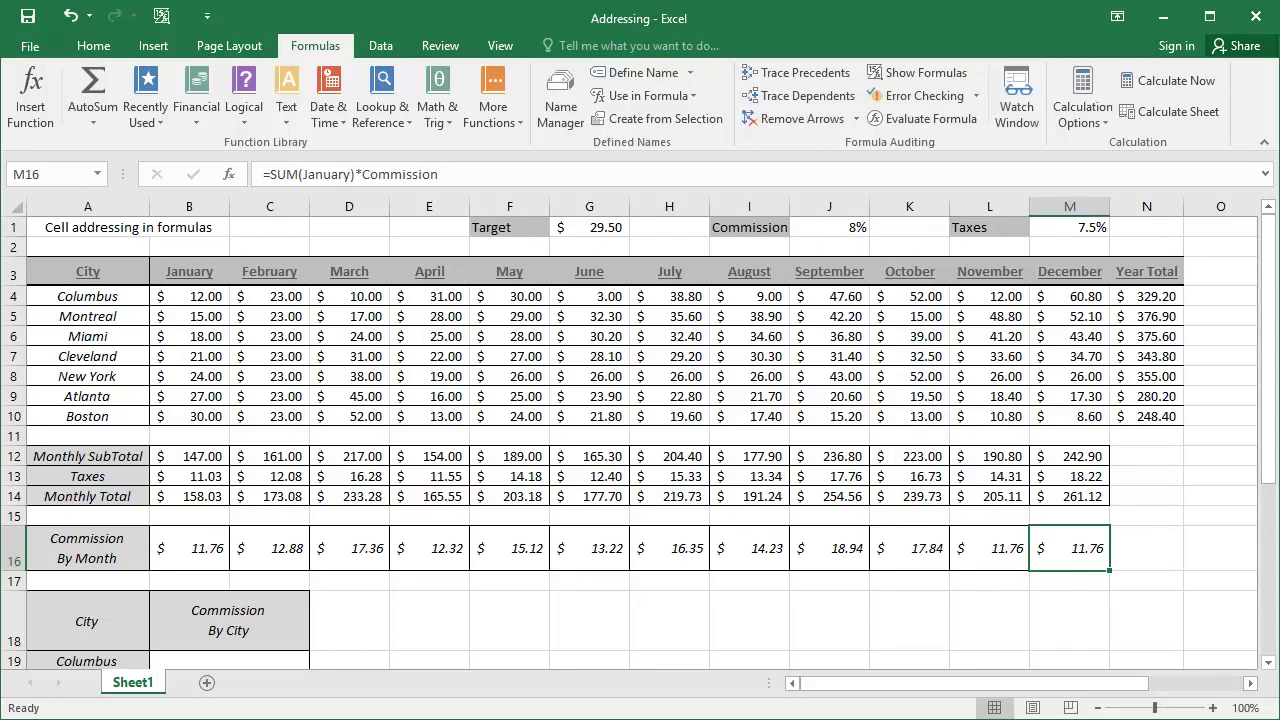
double_click(1005, 558)
double_click(990, 558)
type("Nov")
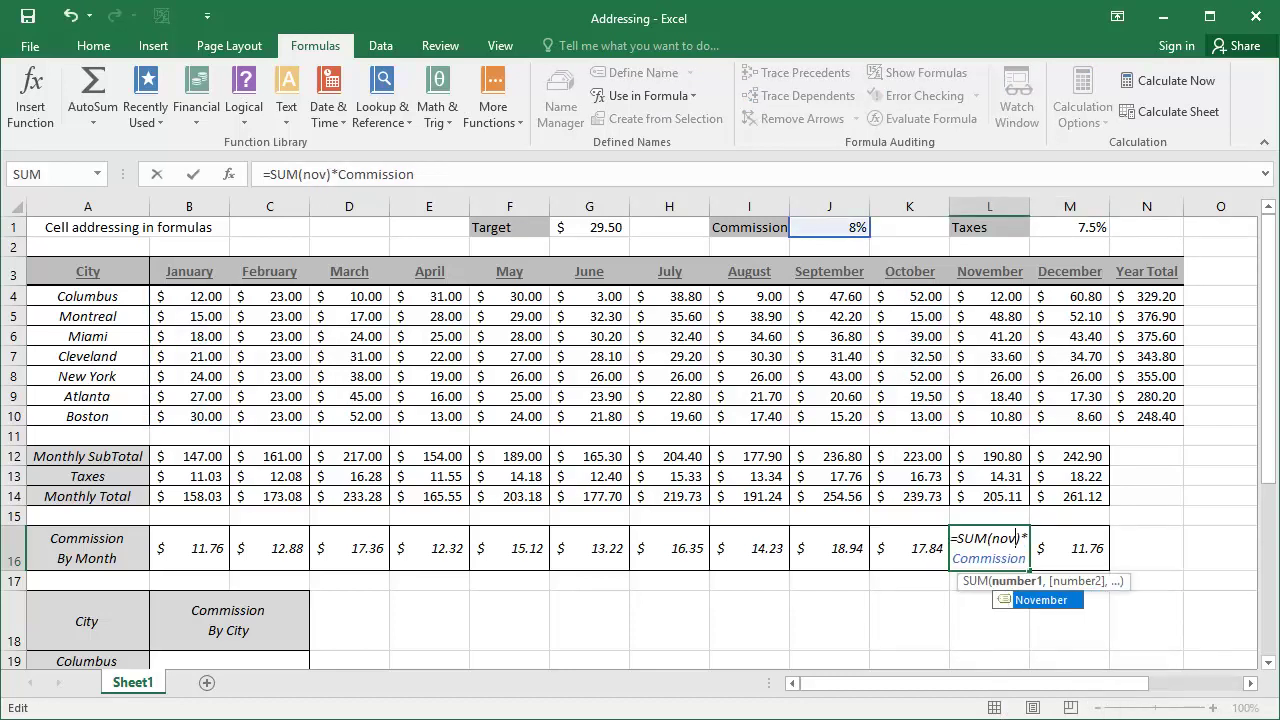
key("Tab")
key("Tab")
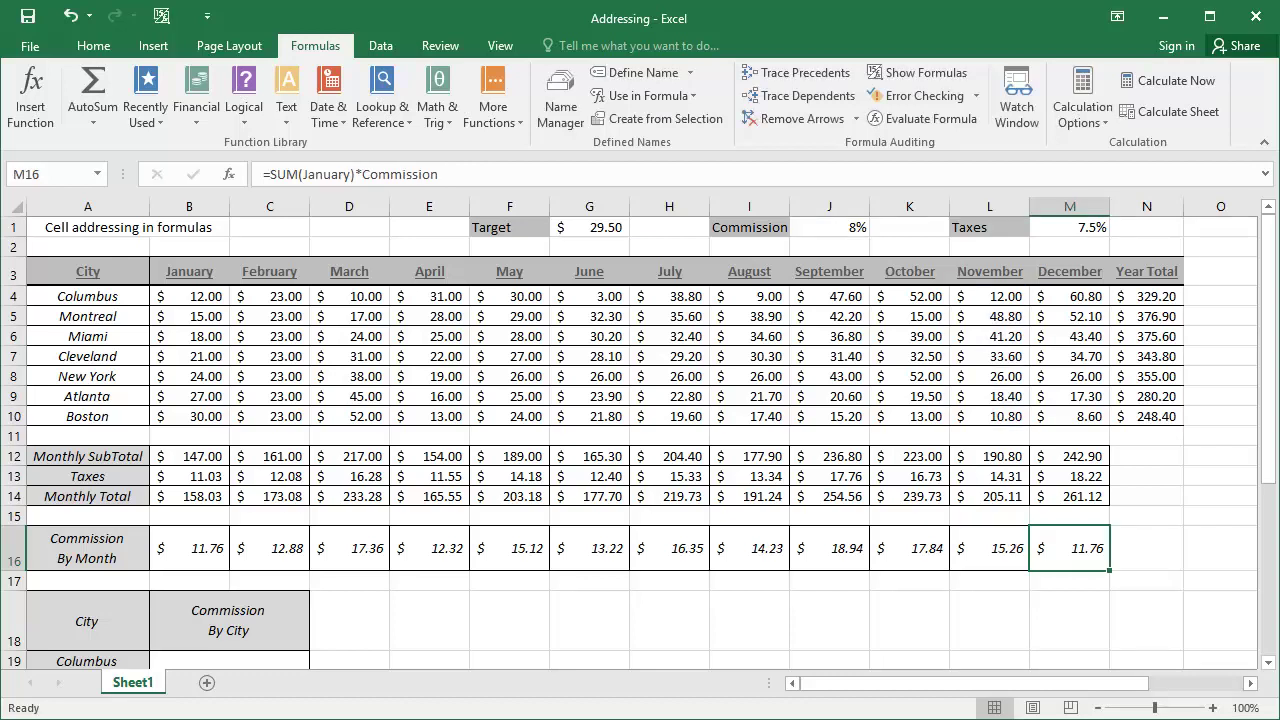
- Change the range name in December's commission formula in M16 so it reads =SUM(December)*Commission
key("F2")
double_click(1062, 558)
type("dec")
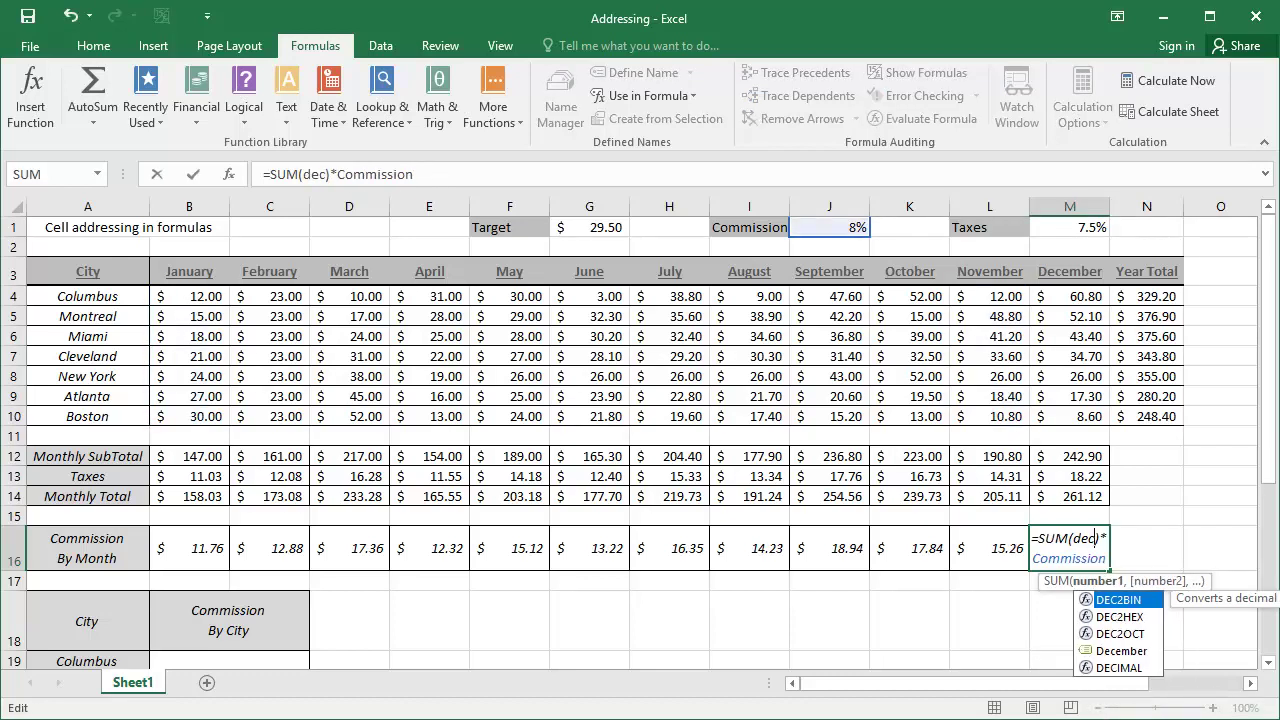
type("ember")
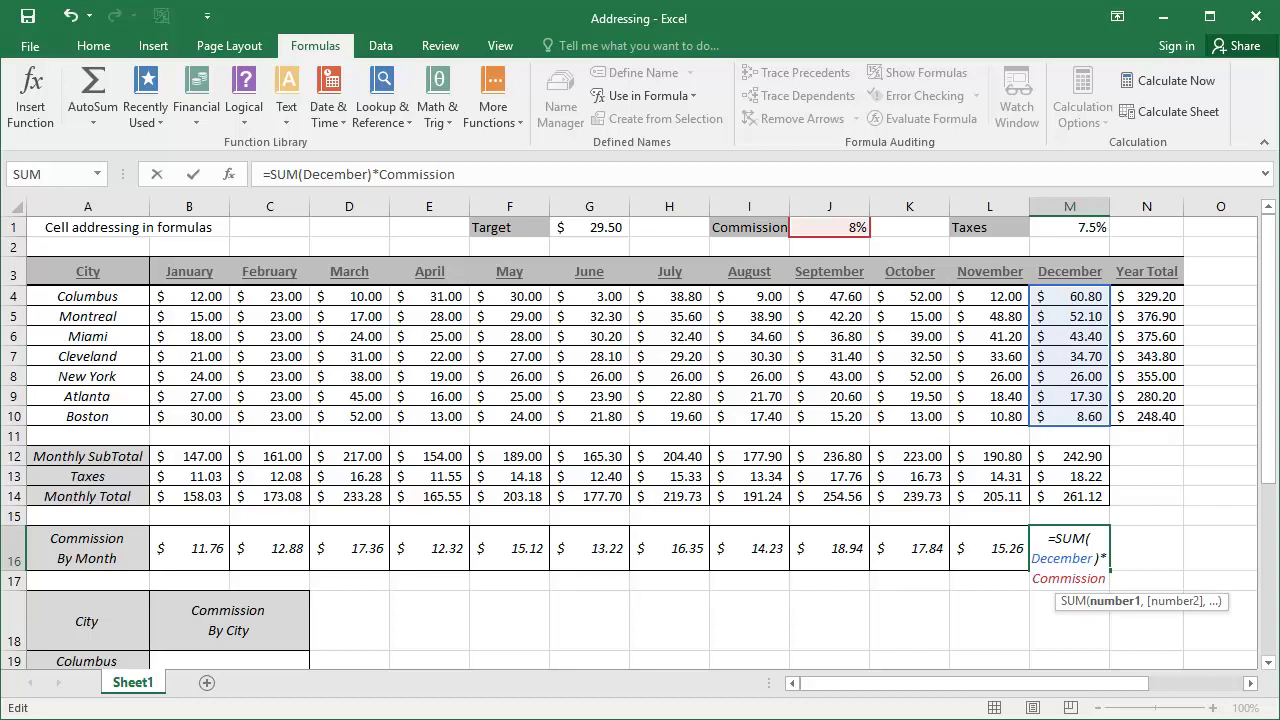
key("ctrl+Return")
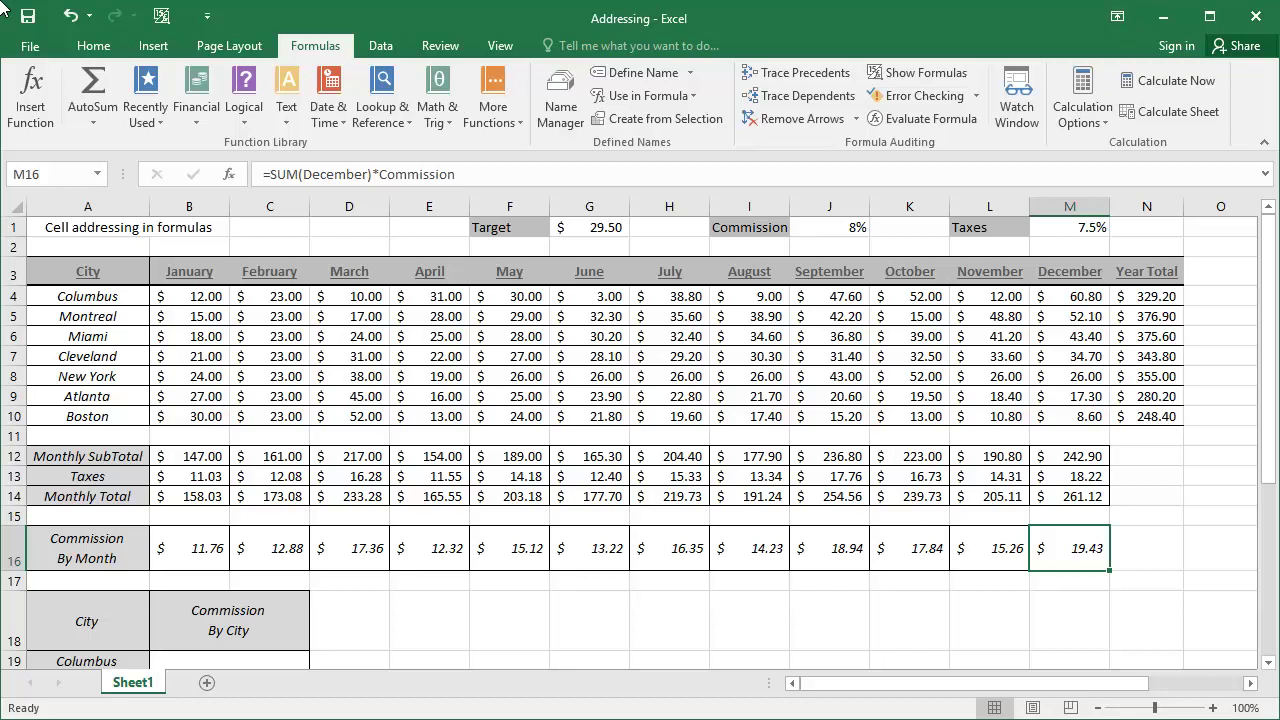
- Display the worksheet's formulas to check the monthly commission row, and return to showing values
left_click(912, 72)
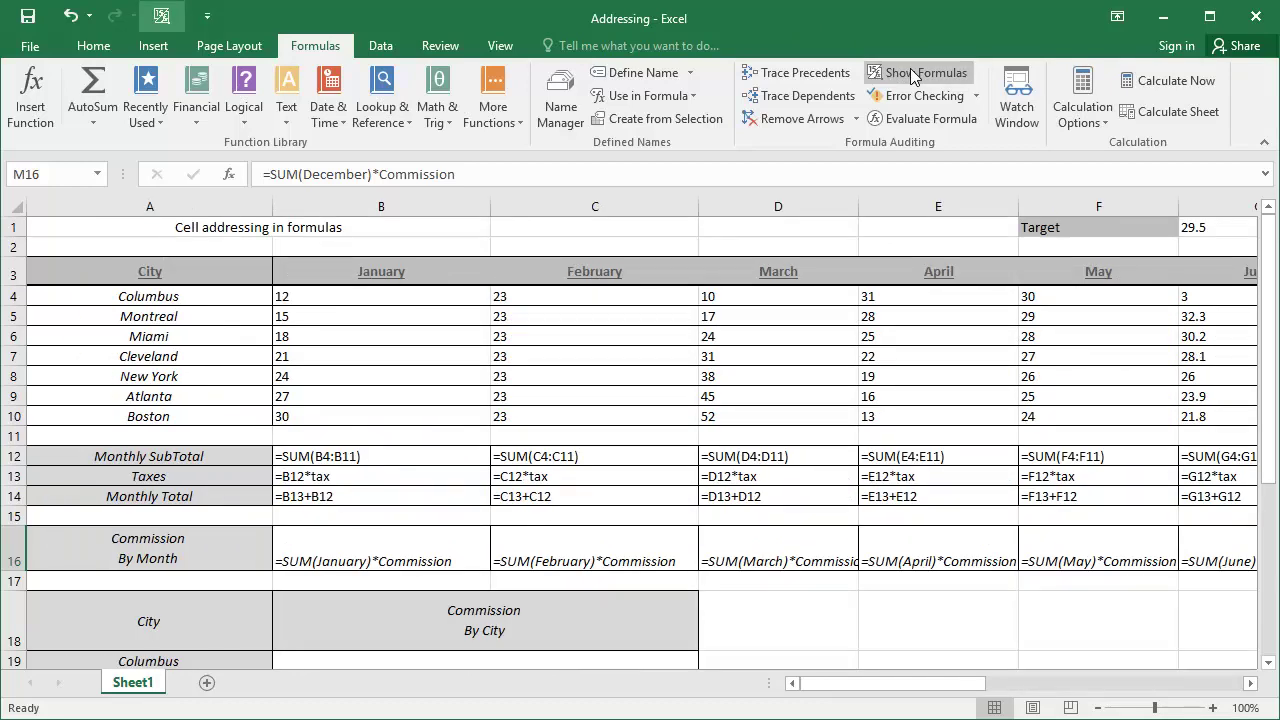
left_click(912, 72)
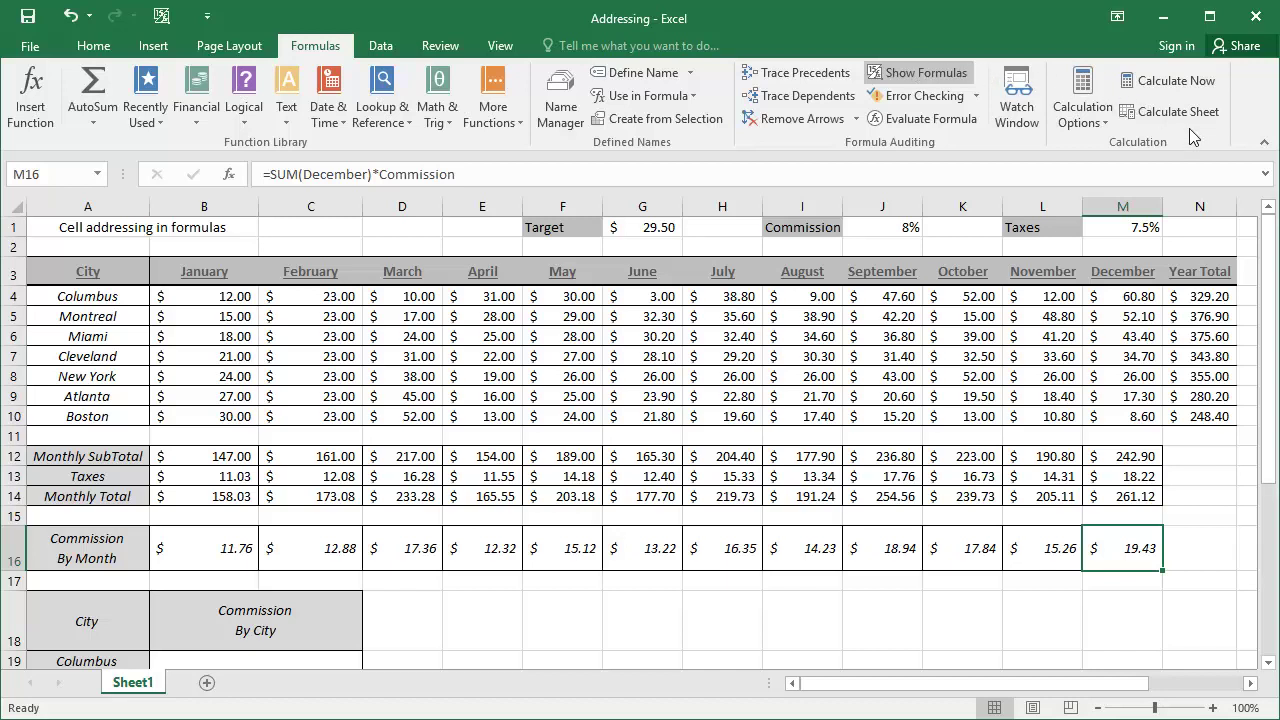
- Enter =SUM(Columbus)*Commission in B19 as the Columbus commission in the Commission By City table
left_click_drag(1270, 296, 1268, 322)
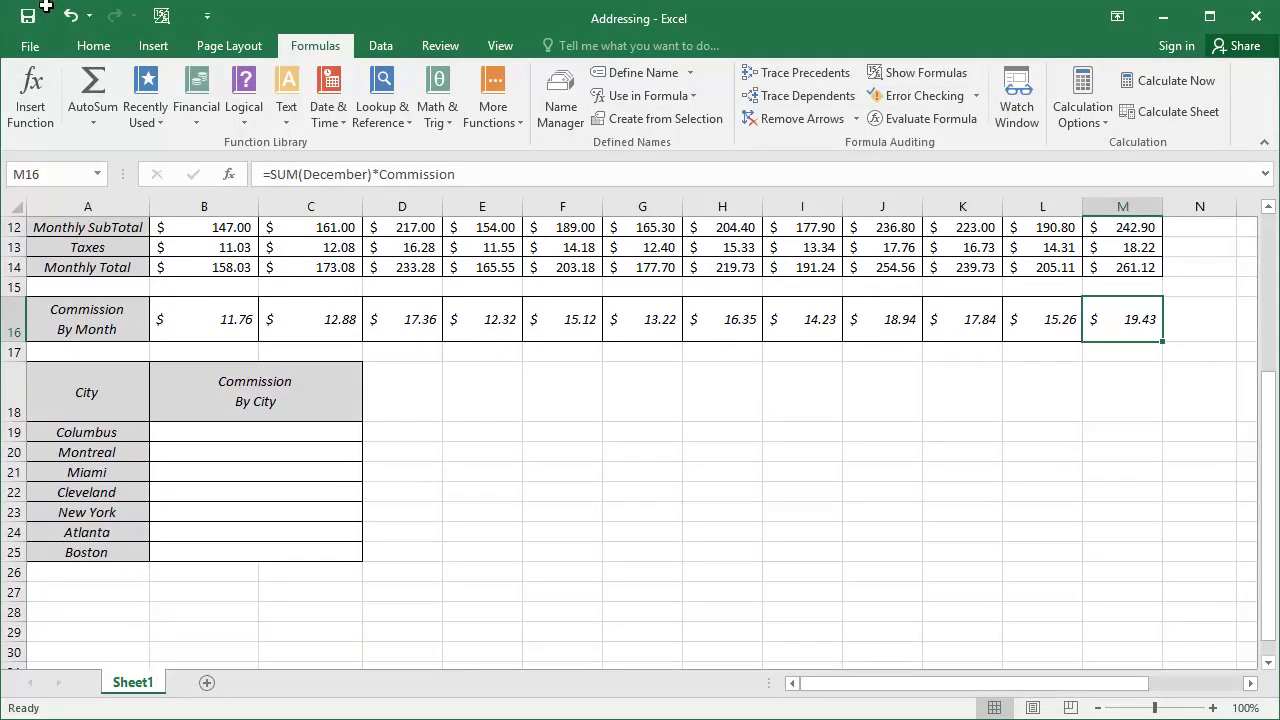
left_click(211, 430)
type("=sum")
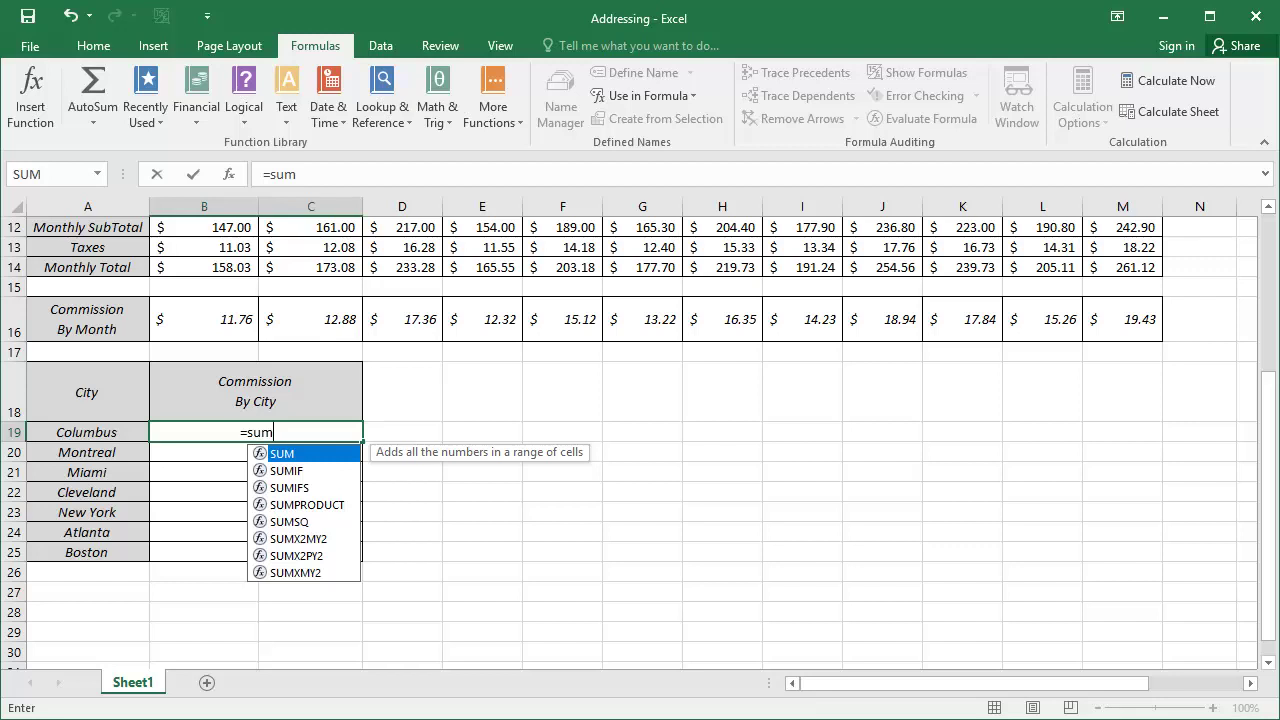
key("Tab")
type("col")
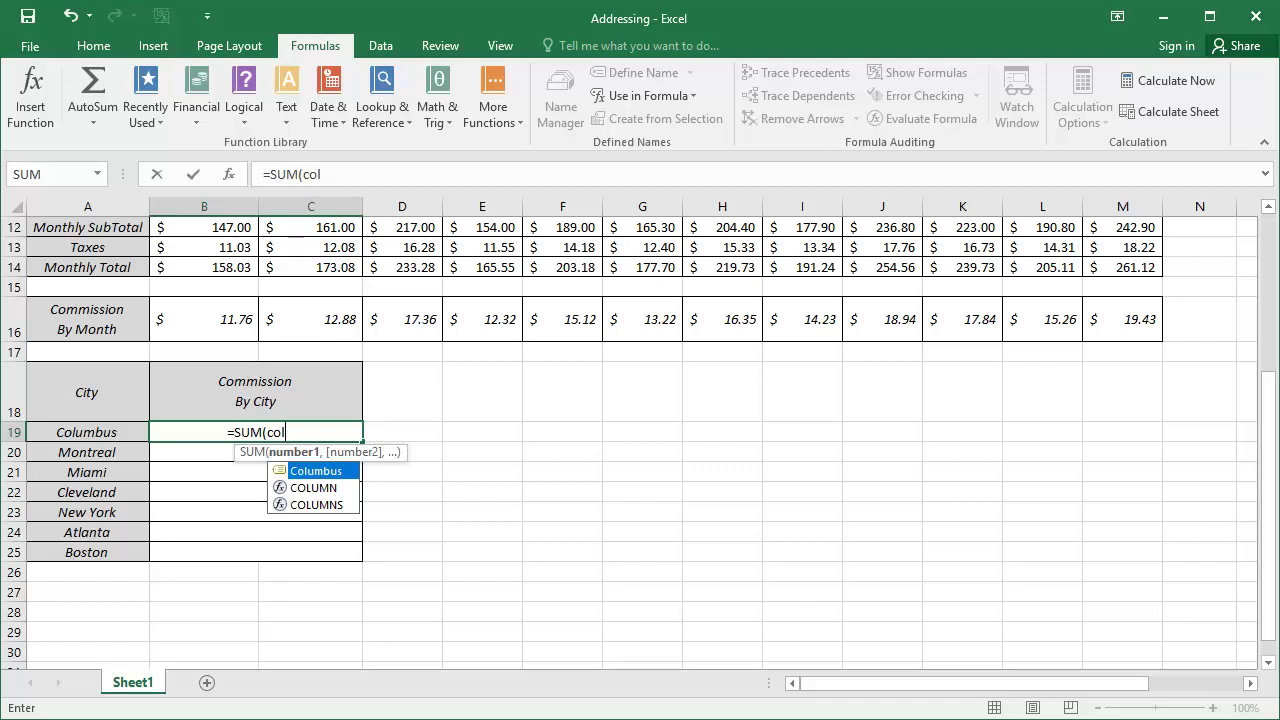
key("Tab")
type(")*comm")
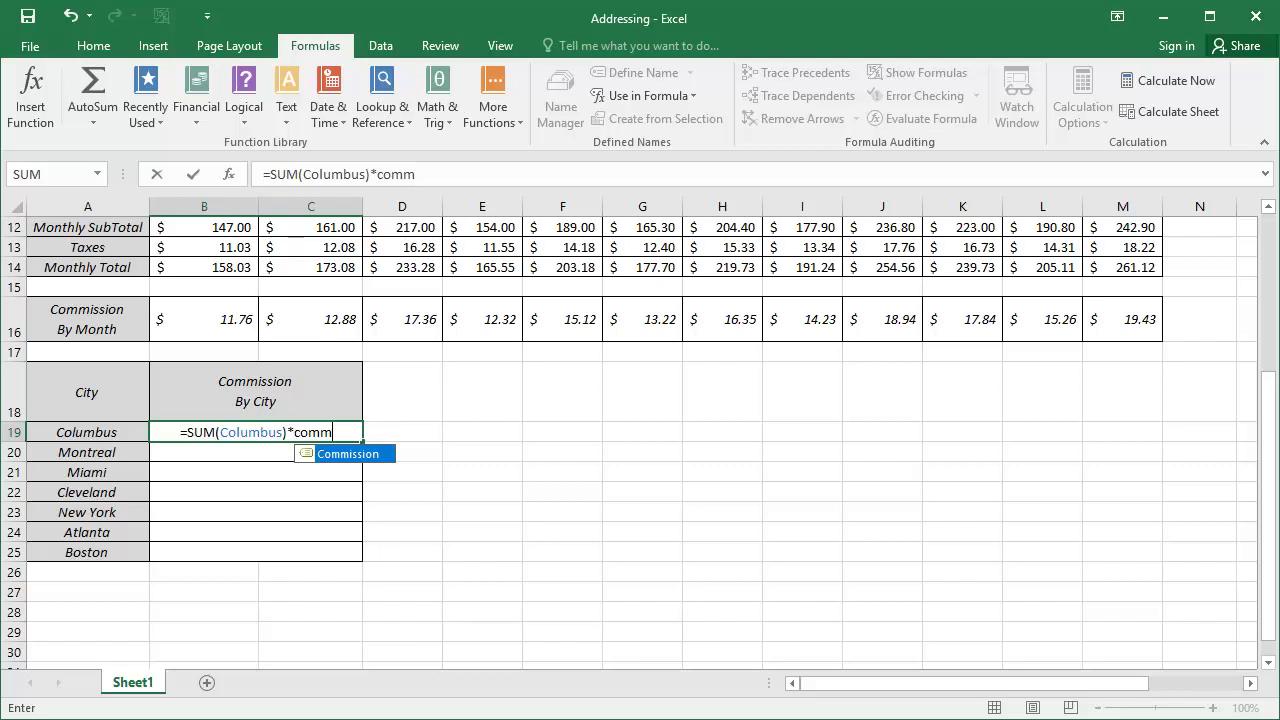
key("Tab")
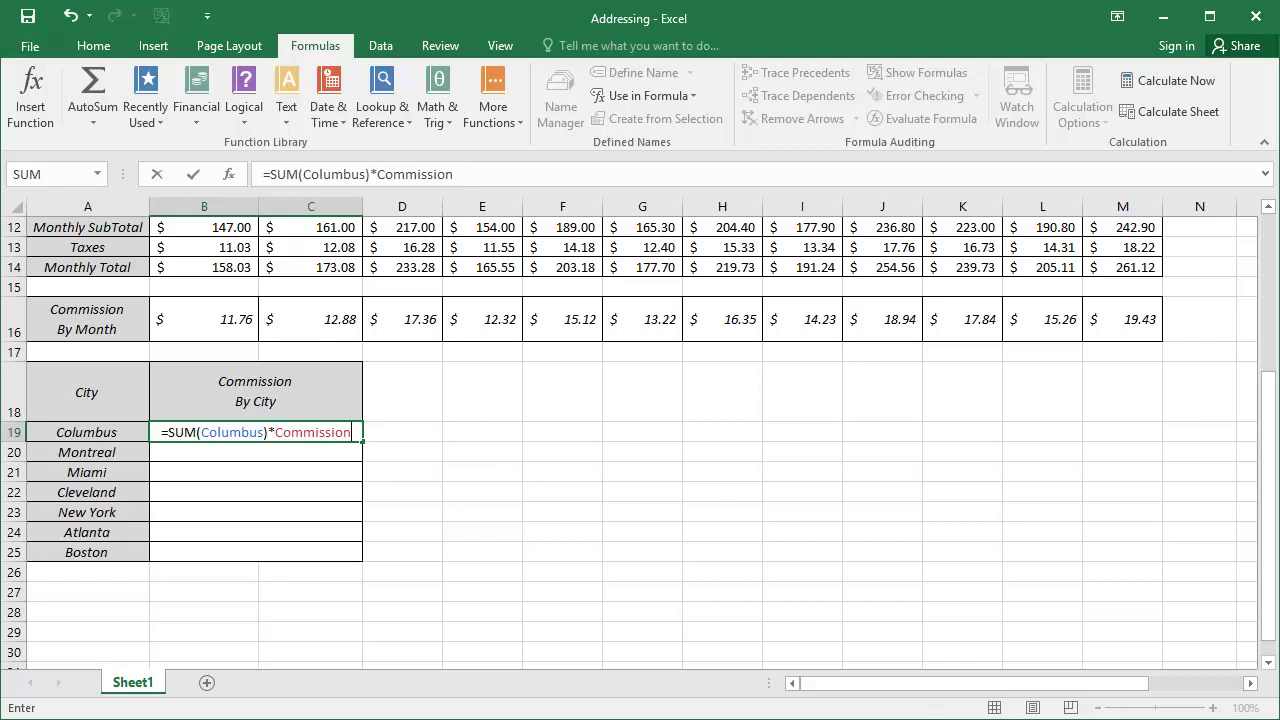
key("ctrl+Return")
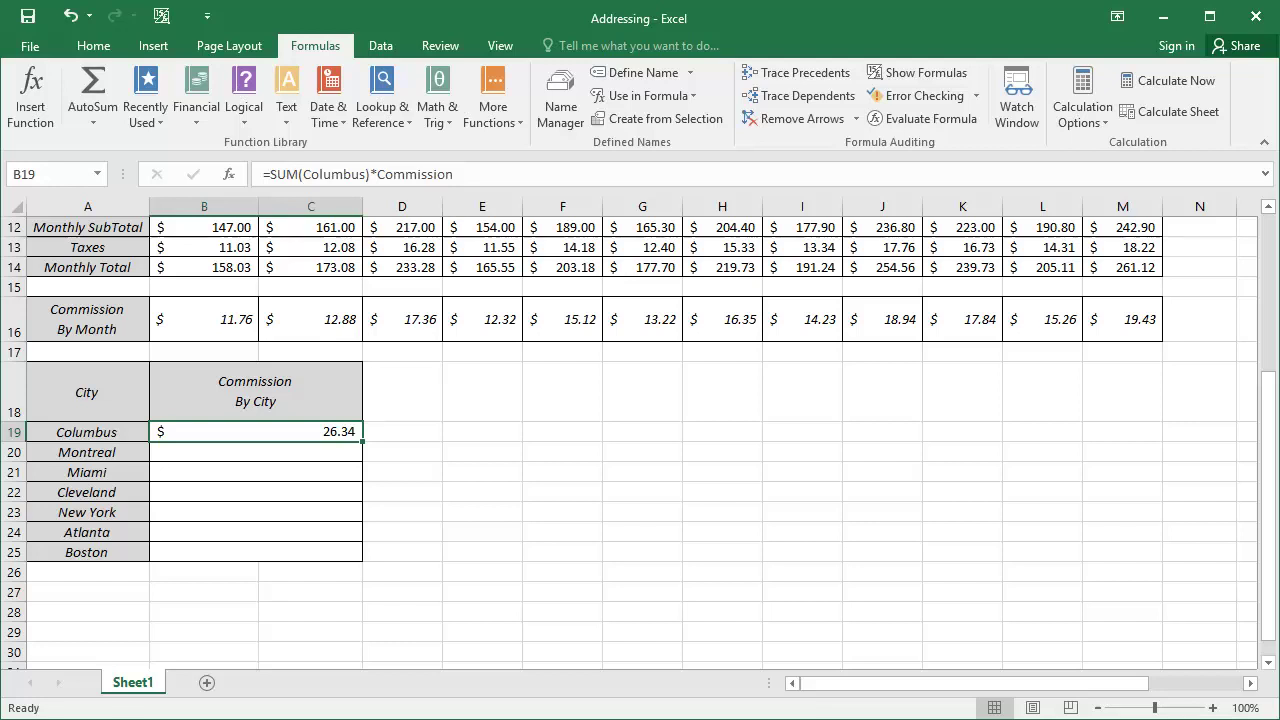
- Enter =SUM(Montreal)*Commission in B20 as the Montreal commission
left_click(255, 452)
type("=SUM(Montreal)*")
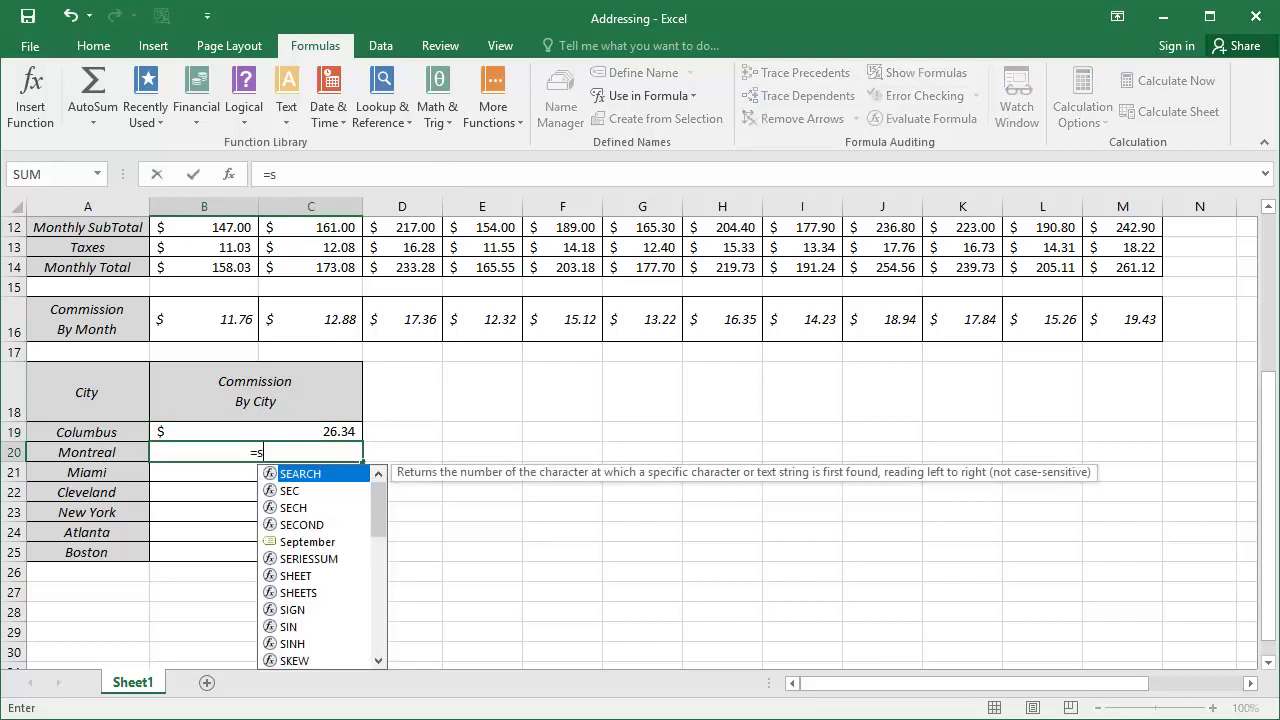
type("com")
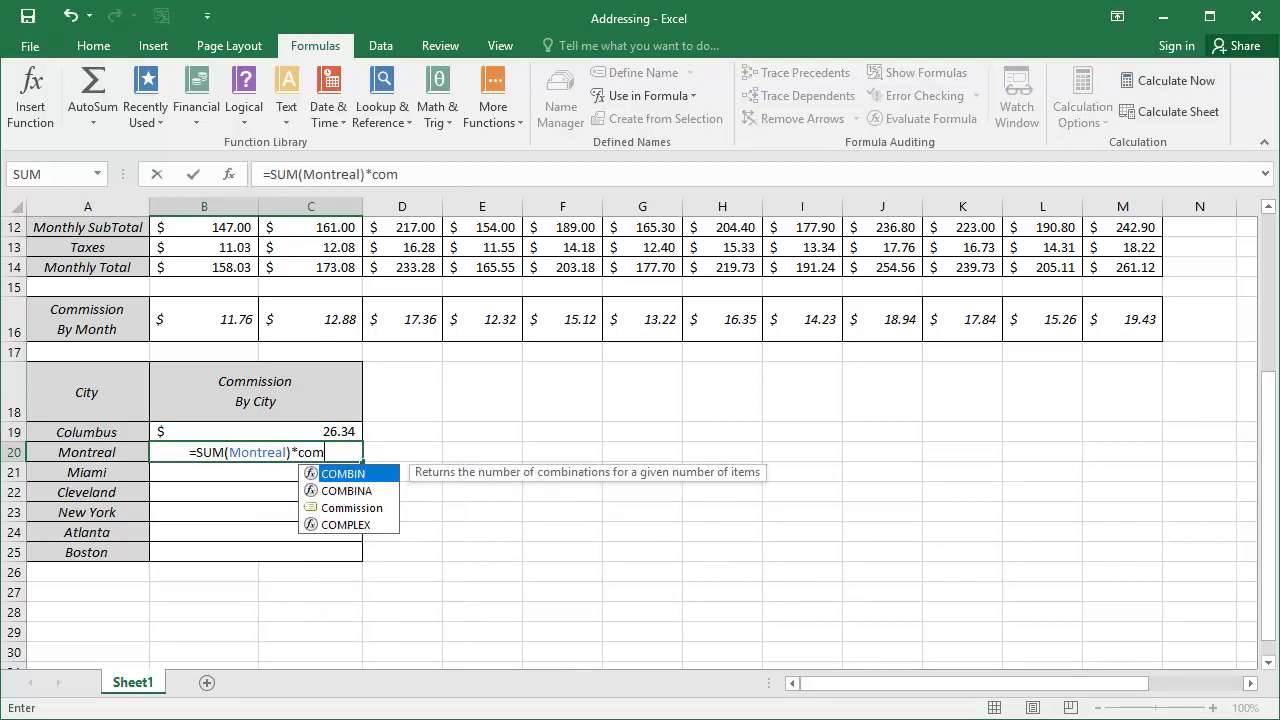
key("Down")
key("Down")
key("Tab")
key("Return")
- Enter =SUM(Miami)*Commission in B21 as the Miami commission
type("=sum")
key("Tab")
type("mi")
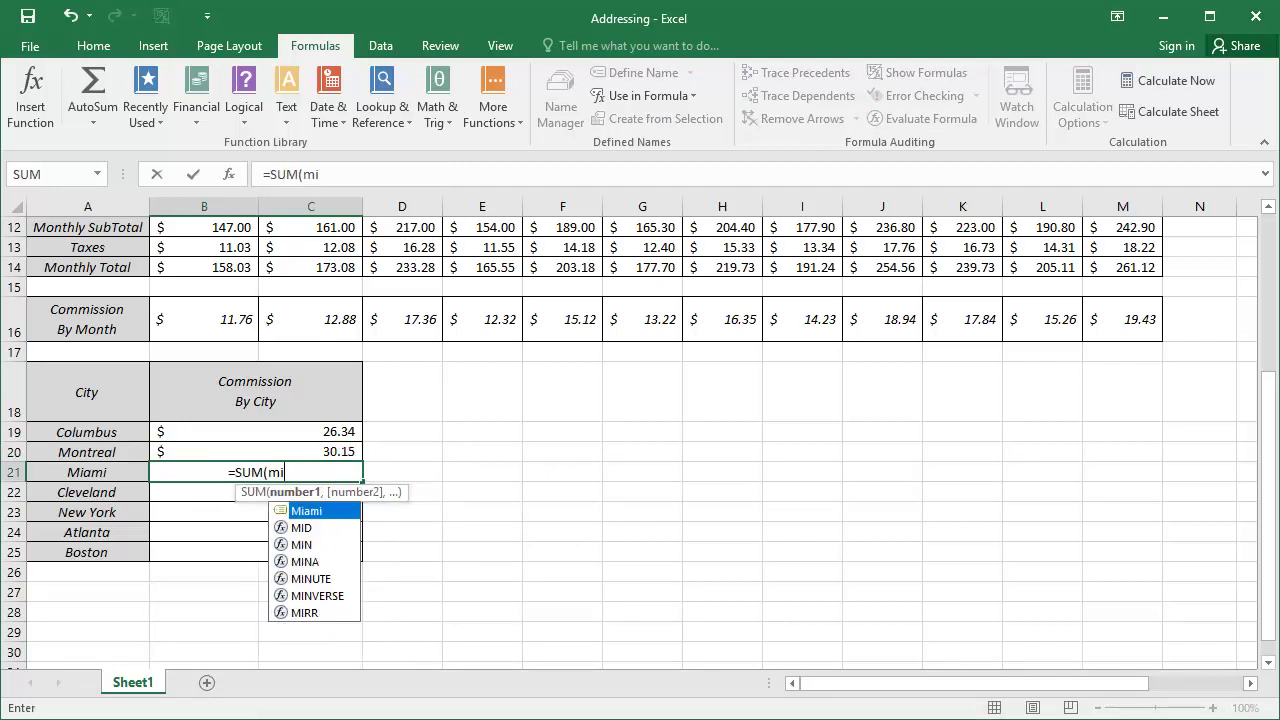
key("Tab")
type(")*com")
key("Down")
key("Down")
key("Tab")
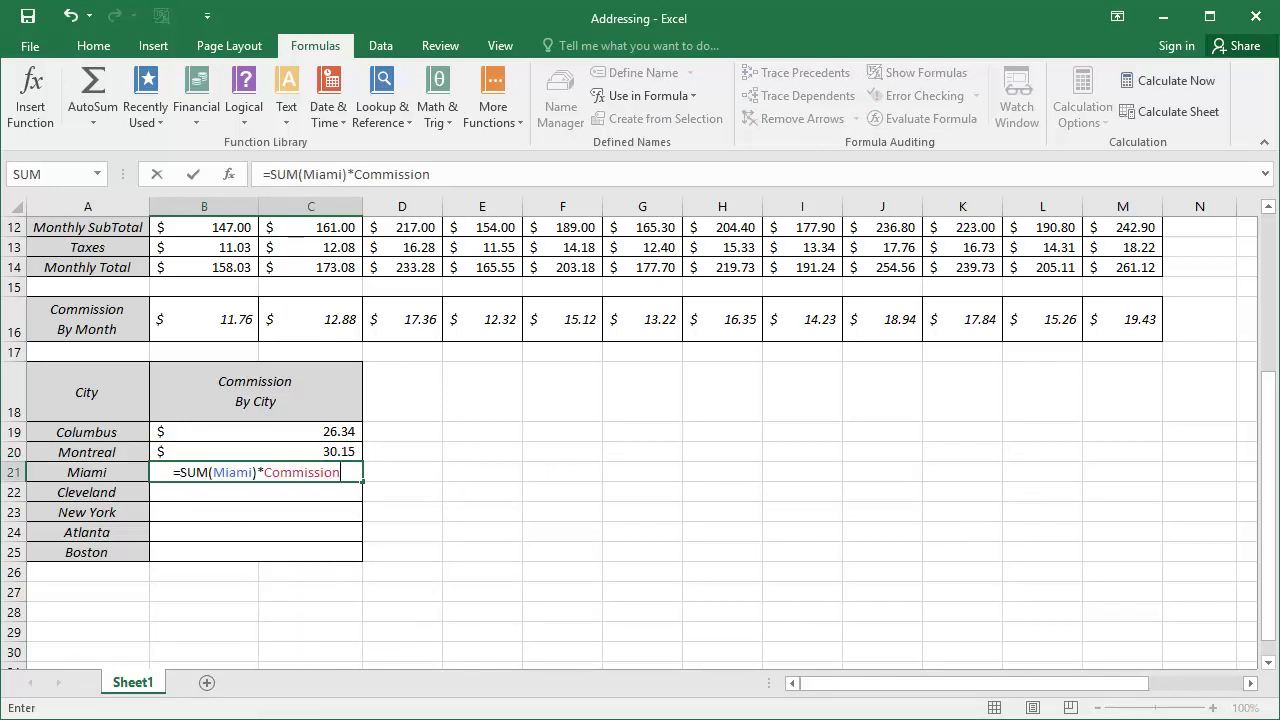
key("Return")
- Enter =SUM(Cleveland)*Commission in B22 as the Cleveland commission
type("=sum")
key("Tab")
type("cle")
key("Down")
key("Tab")
type(")")
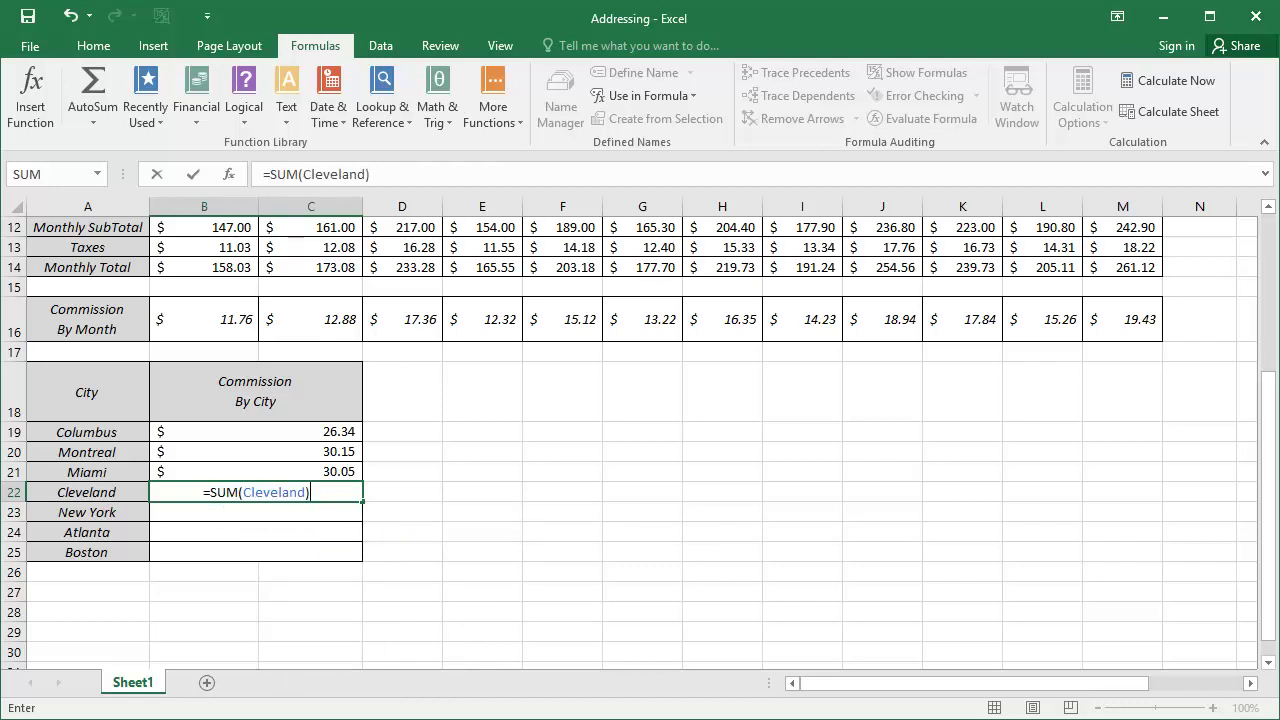
type("*com")
key("Down")
key("Down")
key("Tab")
key("Return")
- Enter =SUM(New_York)*Commission in B23 as the New York commission
type("=su")
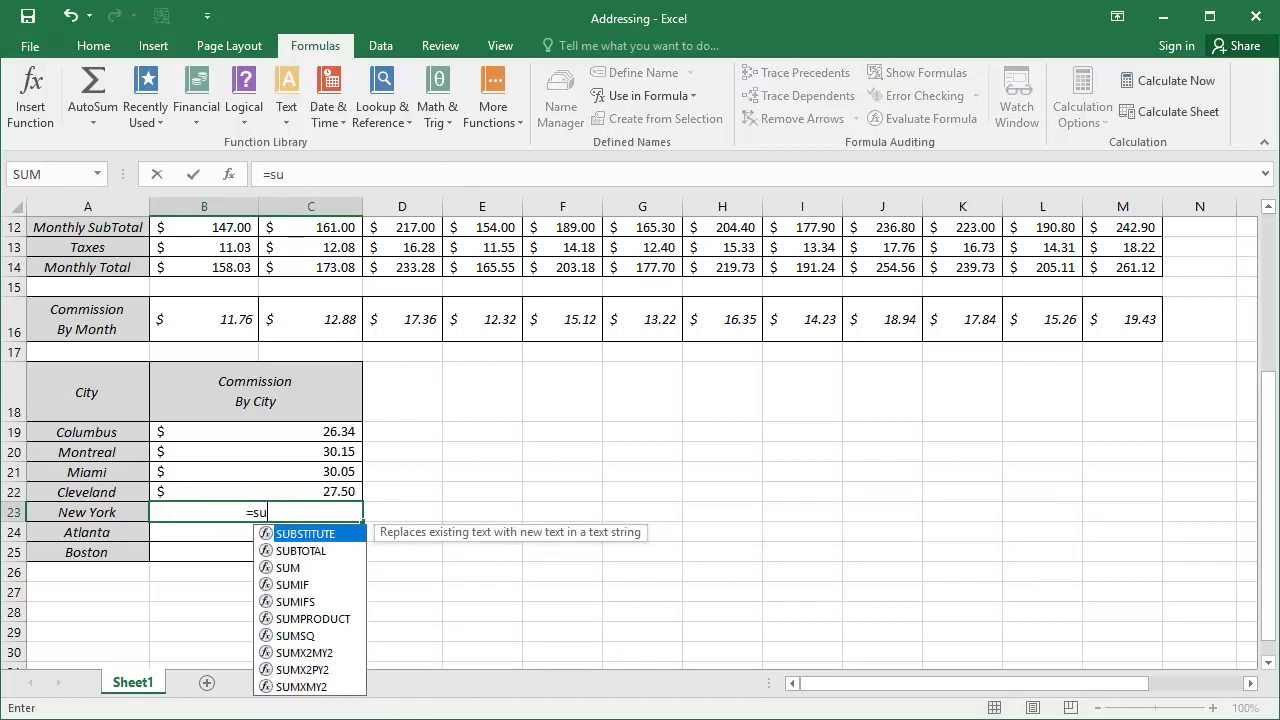
type("m")
key("Tab")
type("new")
key("Tab")
type(")*comm")
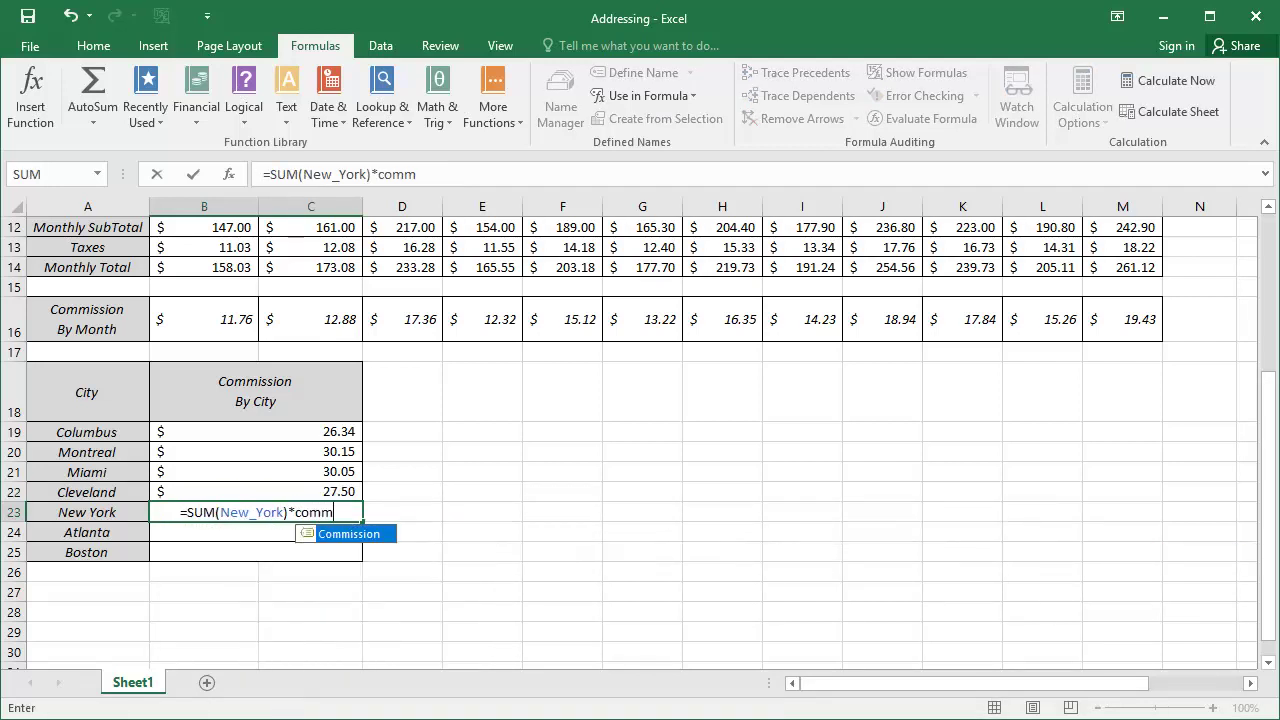
key("Tab")
- Enter =SUM(Atlanta)*Commission in B24 as the Atlanta commission
type("=sum")
key("Tab")
type("at")
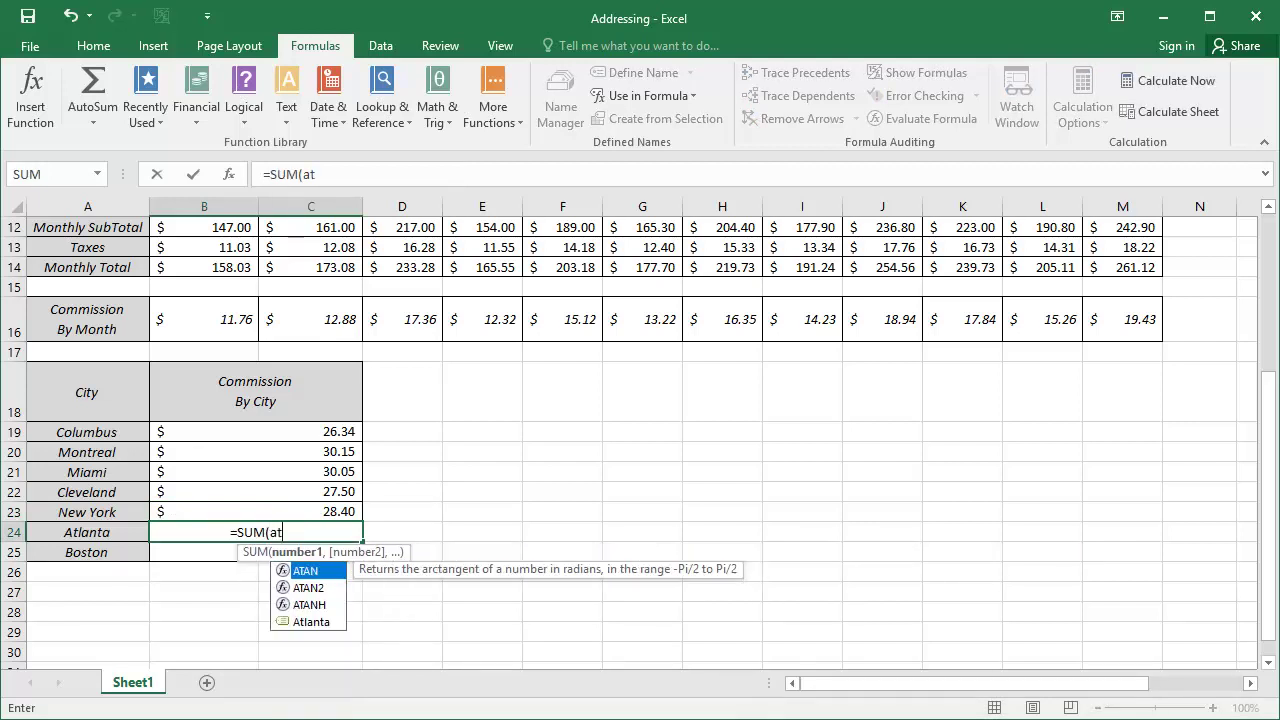
key("Tab")
type(")*comm")
key("Tab")
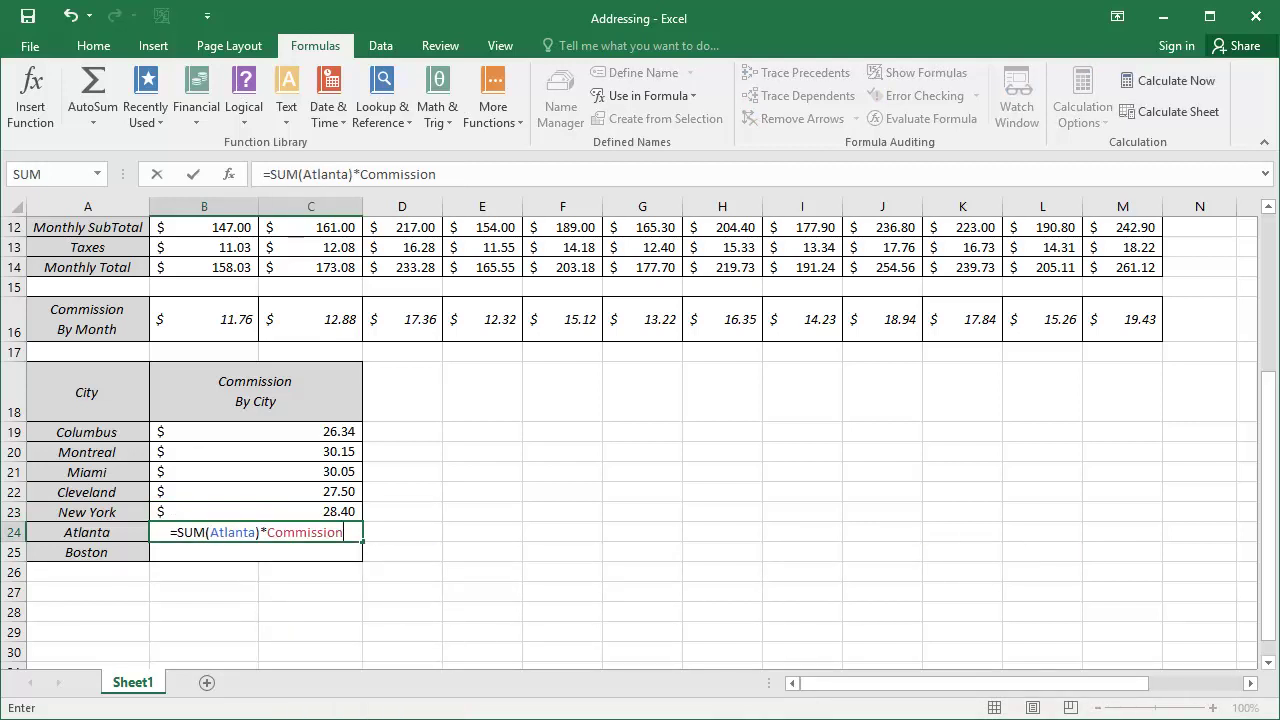
key("Return")
- Enter =SUM(Boston)*Commission in B25 as the Boston commission
type("=su")
key("Tab")
type("bo")
key("Tab")
type(")*")
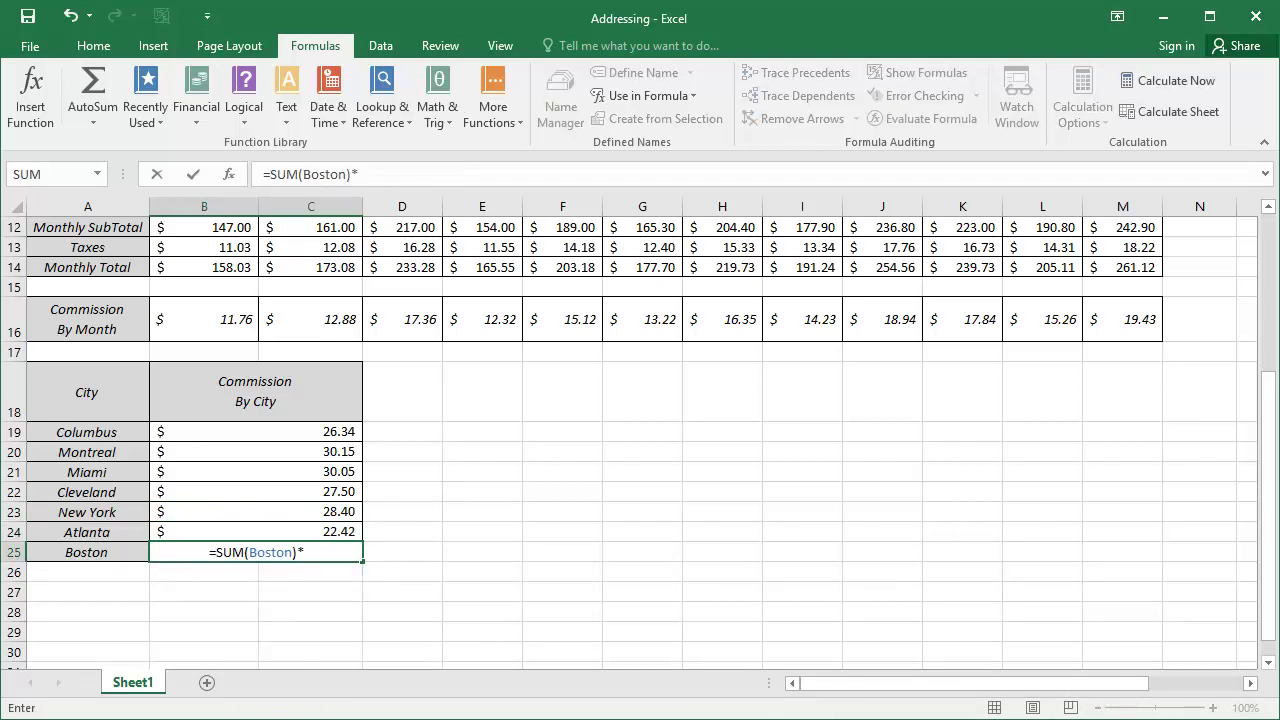
type("comm")
key("Tab")
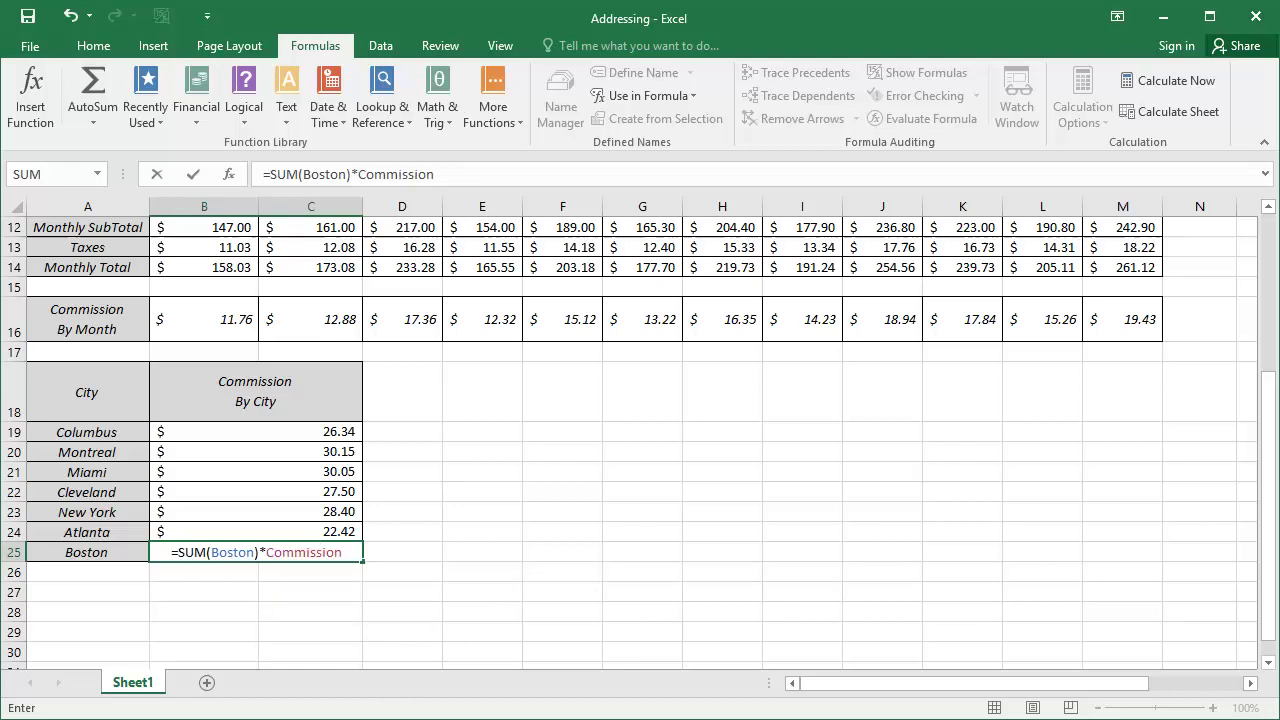
key("Return")
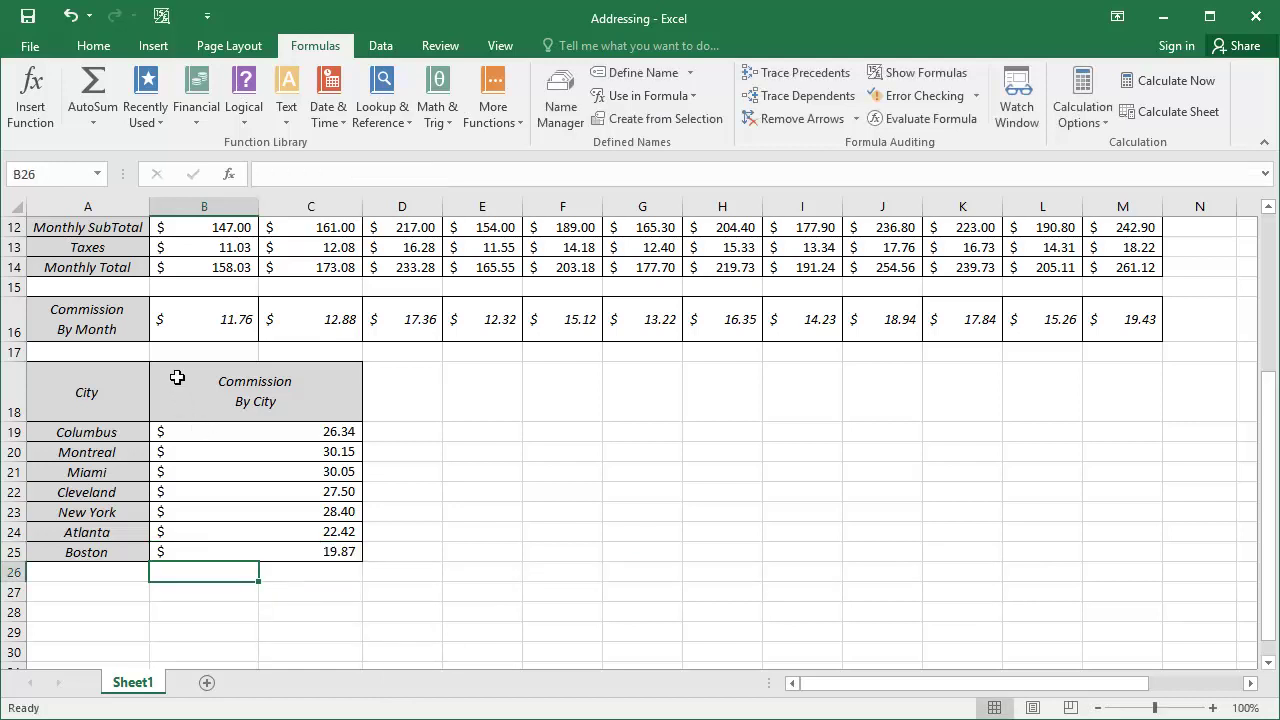
- Display the worksheet's formulas instead of values to review the Commission By City table
left_click(162, 16)
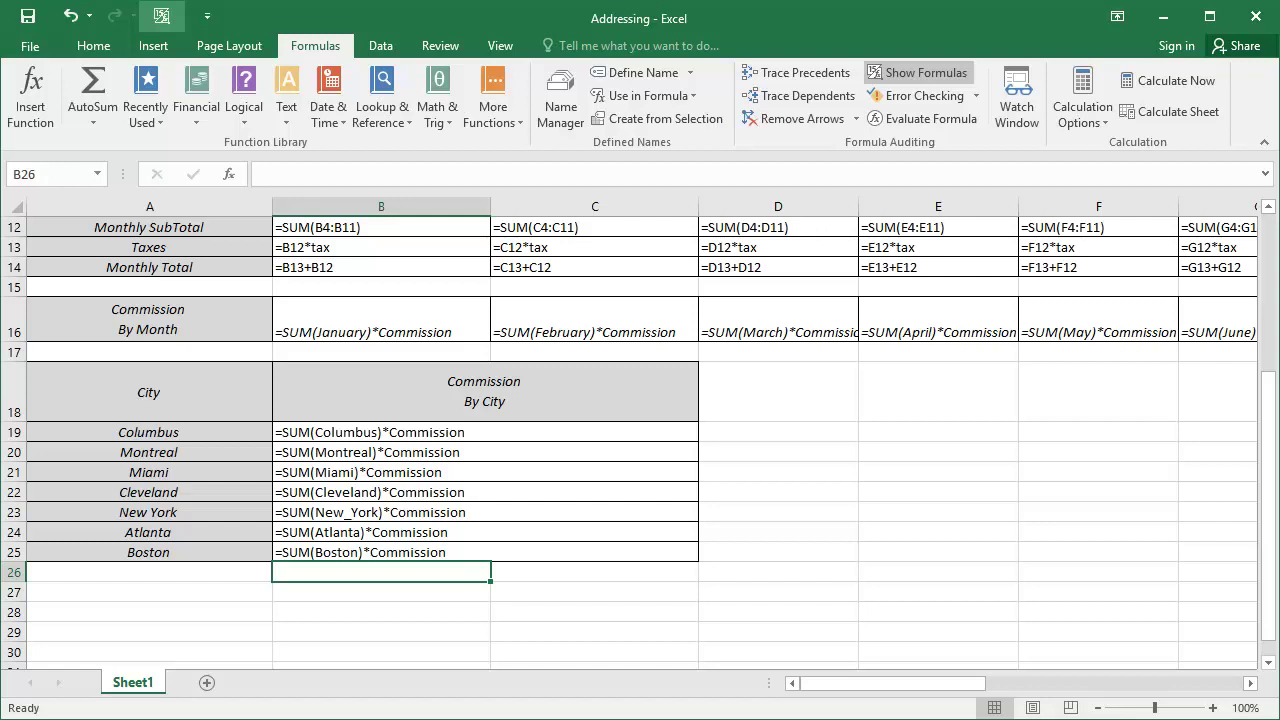